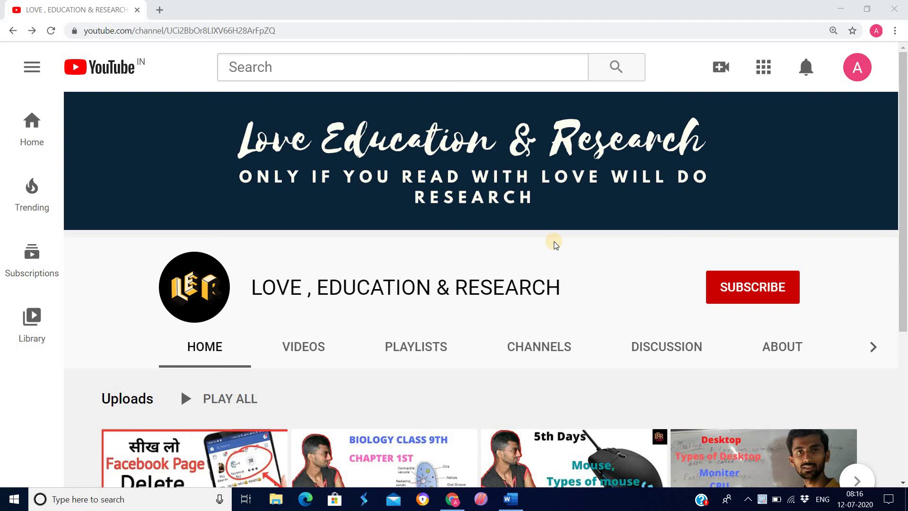
Step: Switch from the Chrome YouTube channel page to the blank Word document
key(alt+Tab)
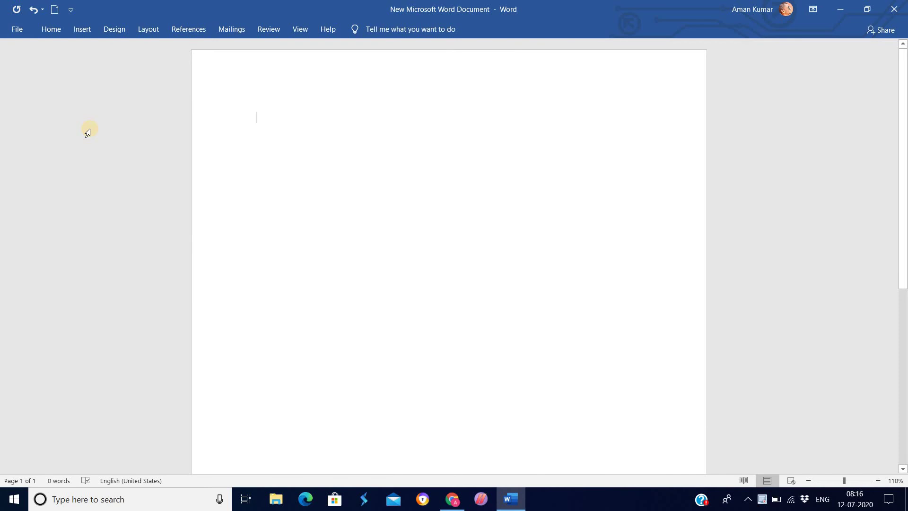
click(15, 30)
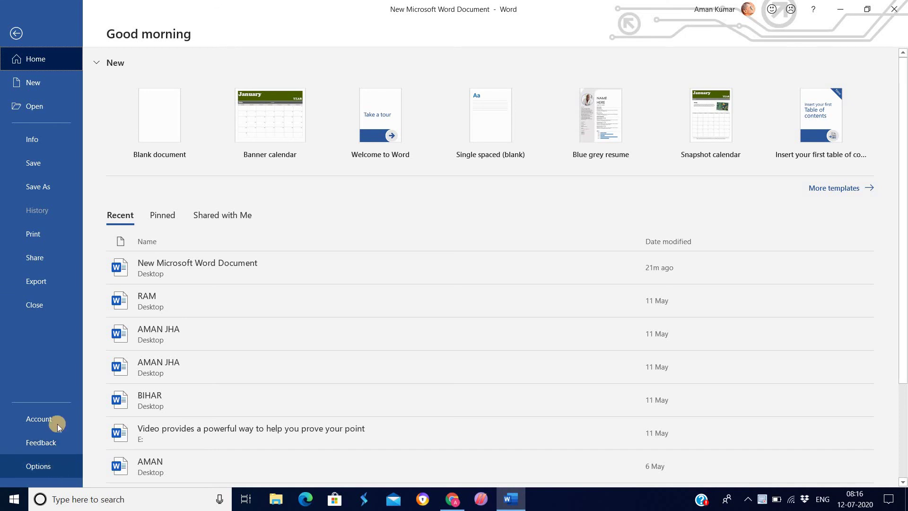
click(10, 34)
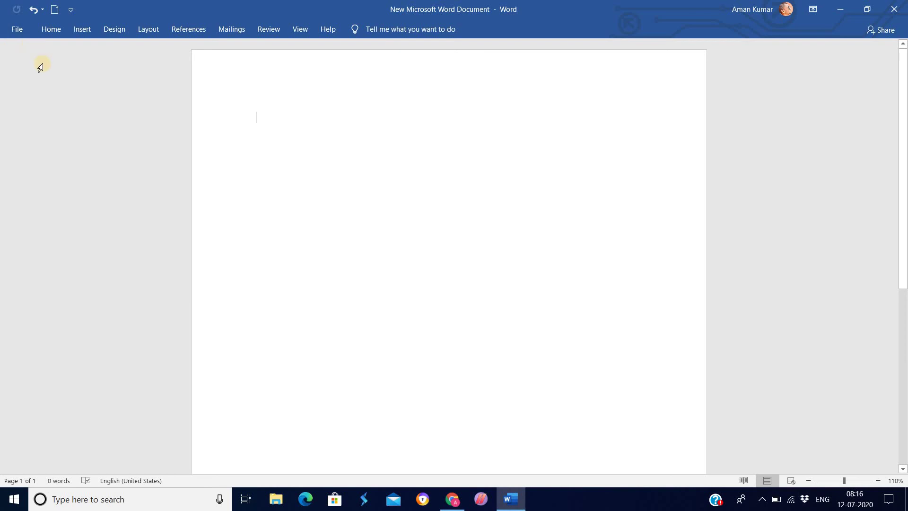
Step: Bring up the Home tab's Clipboard group and turn on Format Painter
click(51, 29)
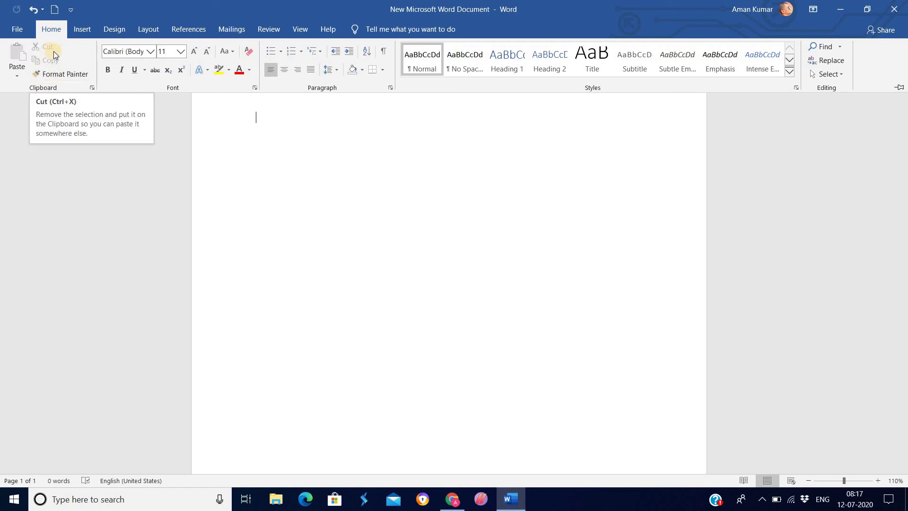
click(73, 77)
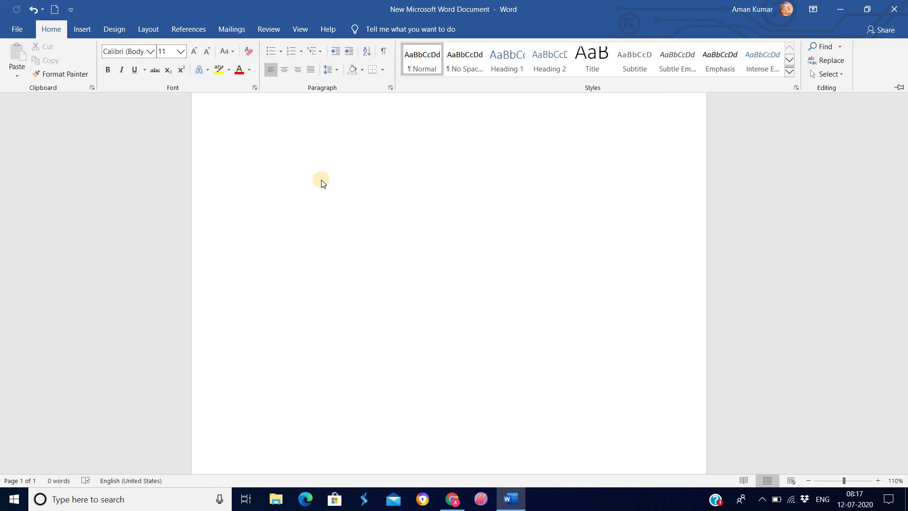
Step: Enter =rand() on the empty page to generate five sample paragraphs
key(ctrl+F1)
text(=)
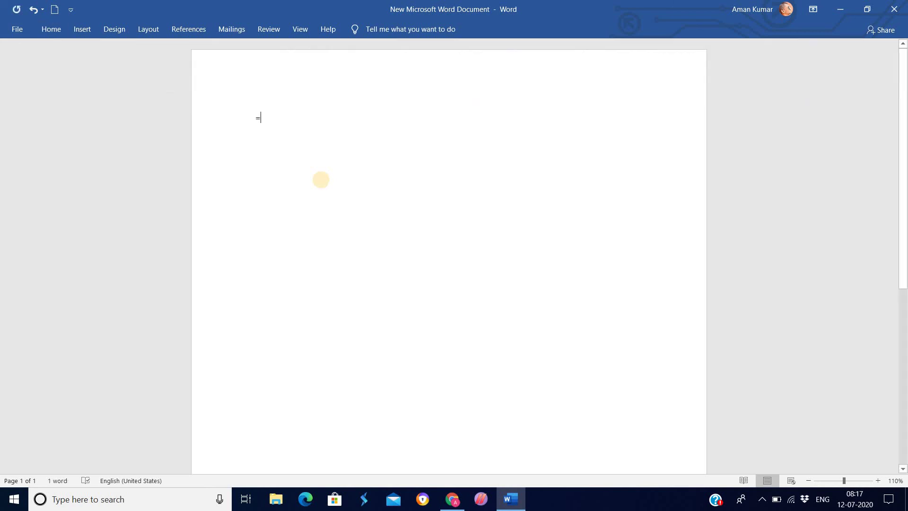
text(rand)
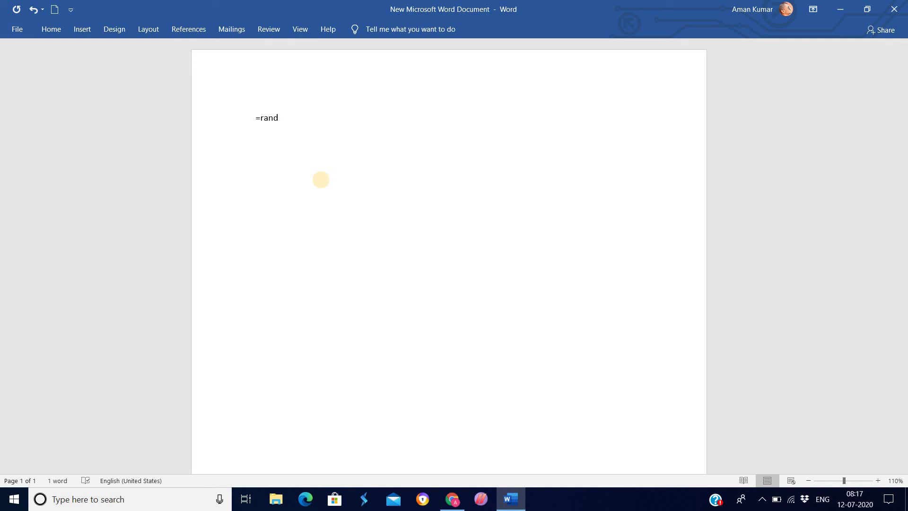
text(())
key(Return)
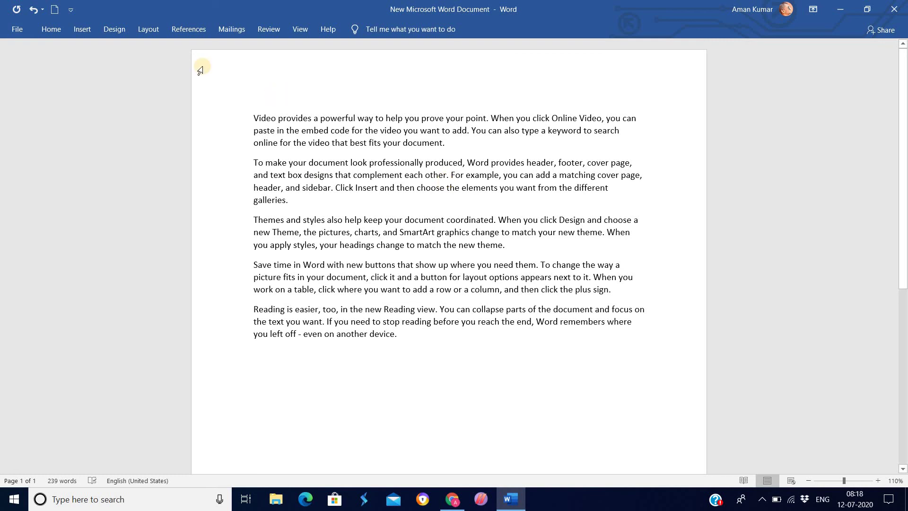
click(58, 35)
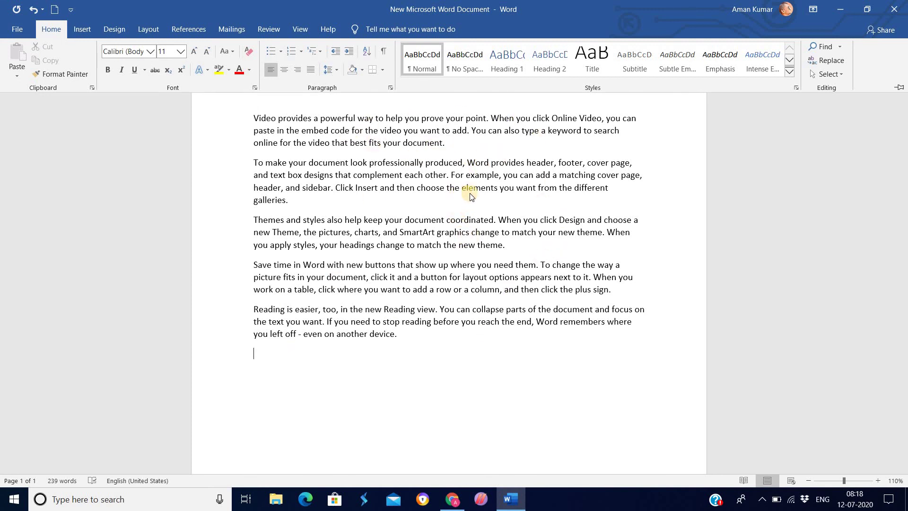
Step: Select the whole 'Video provides a powerful way' paragraph and cut it
key(ctrl+F1)
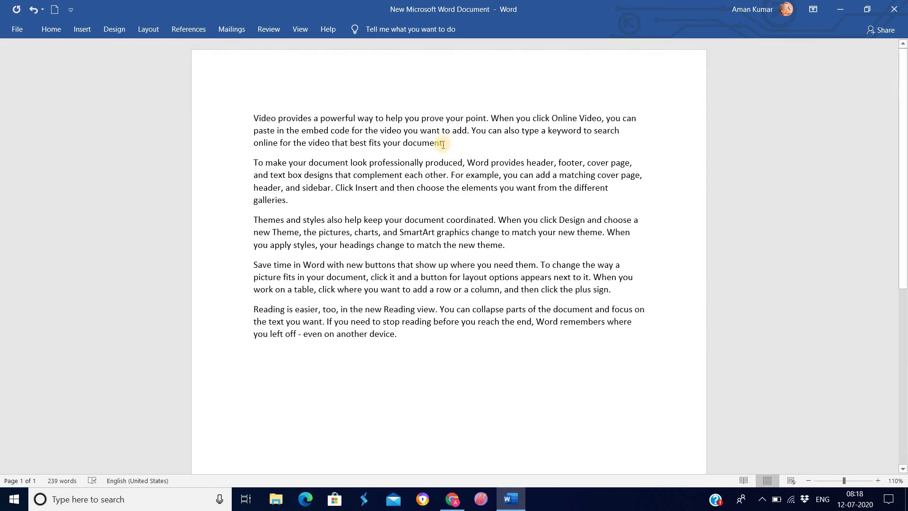
drag(442, 143, 257, 122)
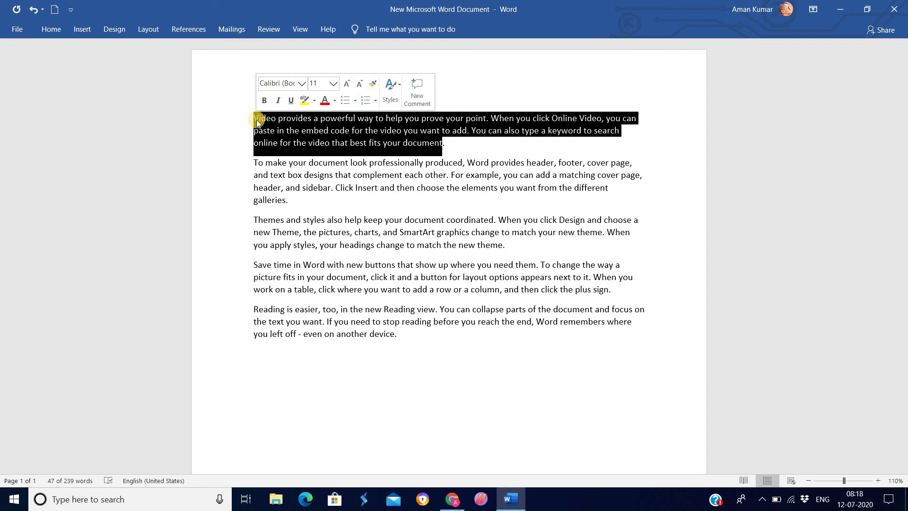
click(64, 30)
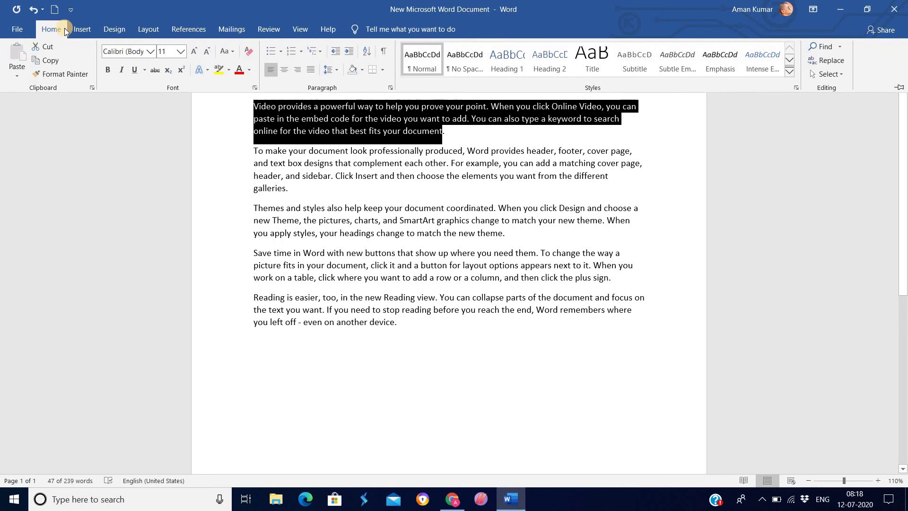
click(40, 51)
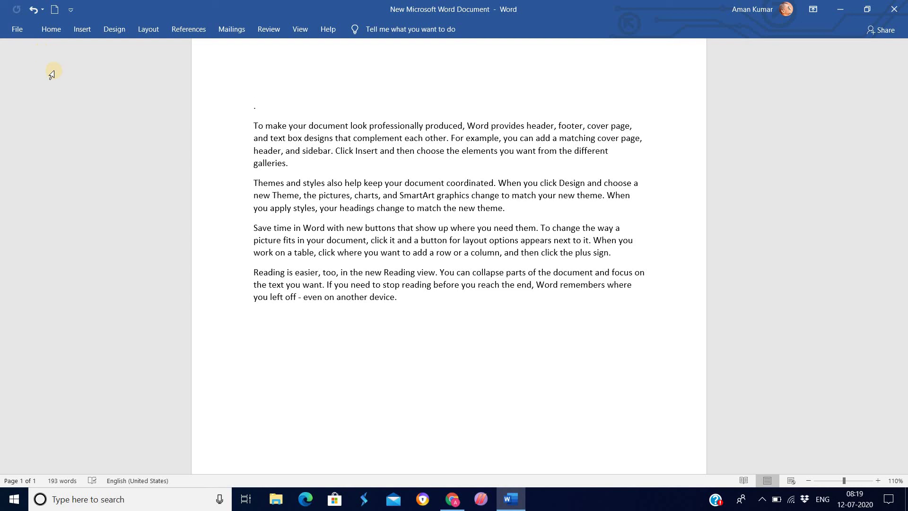
Step: Select the leftover dot on the first line and paste the cut Video paragraph over it
click(294, 313)
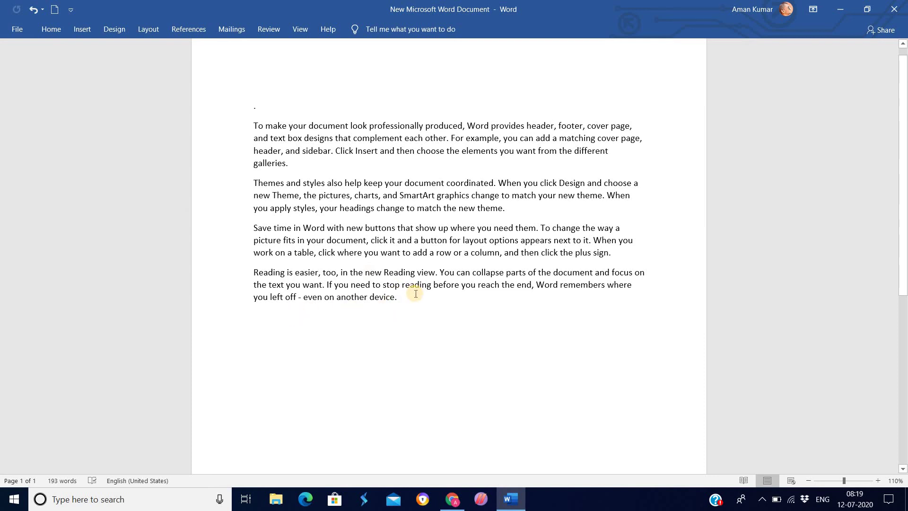
click(51, 29)
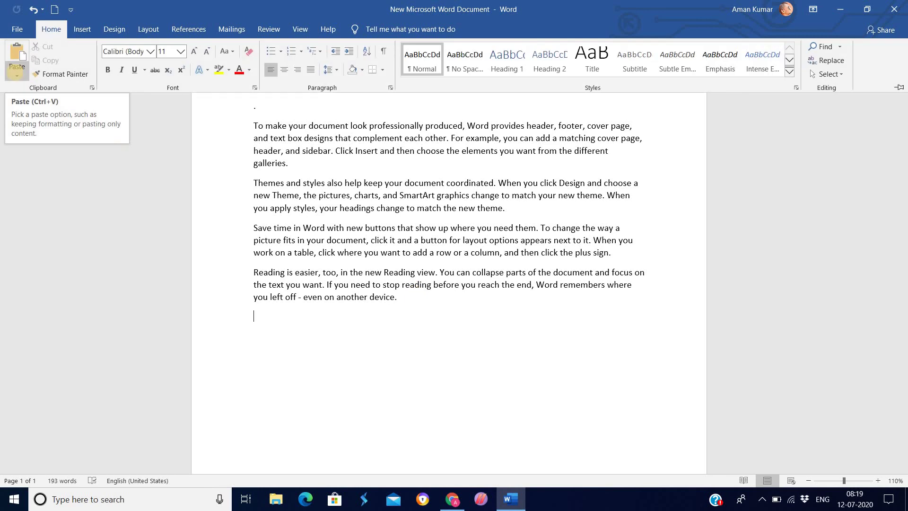
click(265, 320)
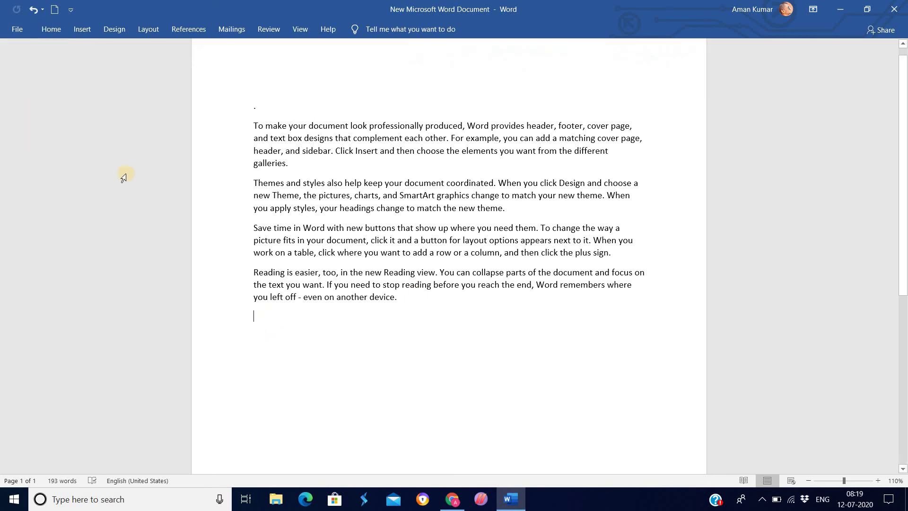
key(ctrl+Home)
key(shift+Down)
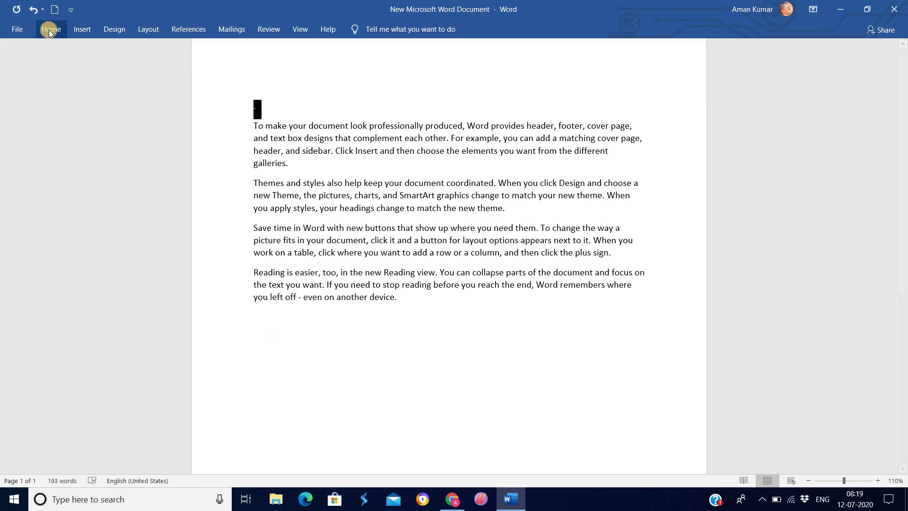
click(49, 30)
click(17, 73)
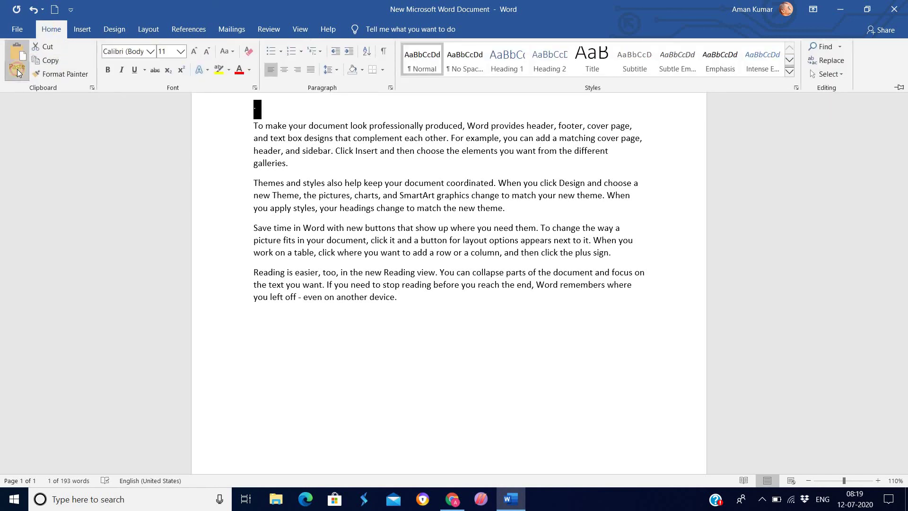
click(18, 72)
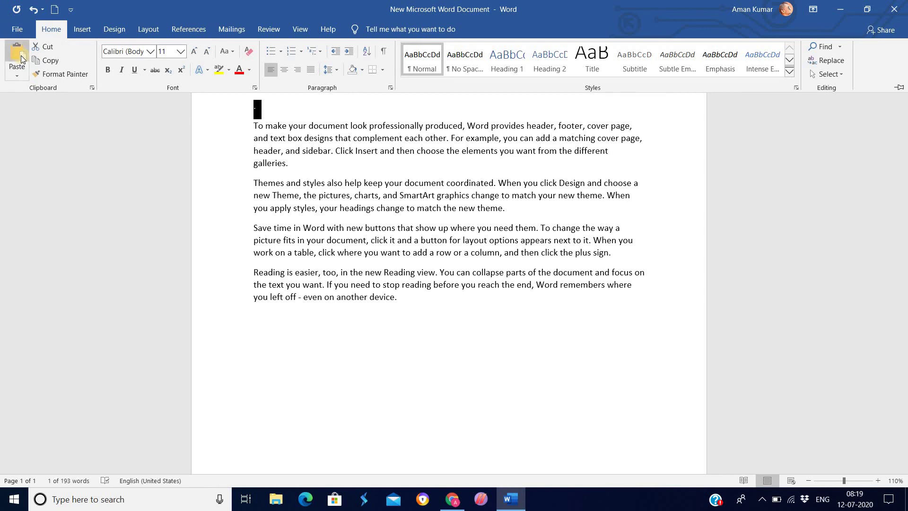
click(21, 59)
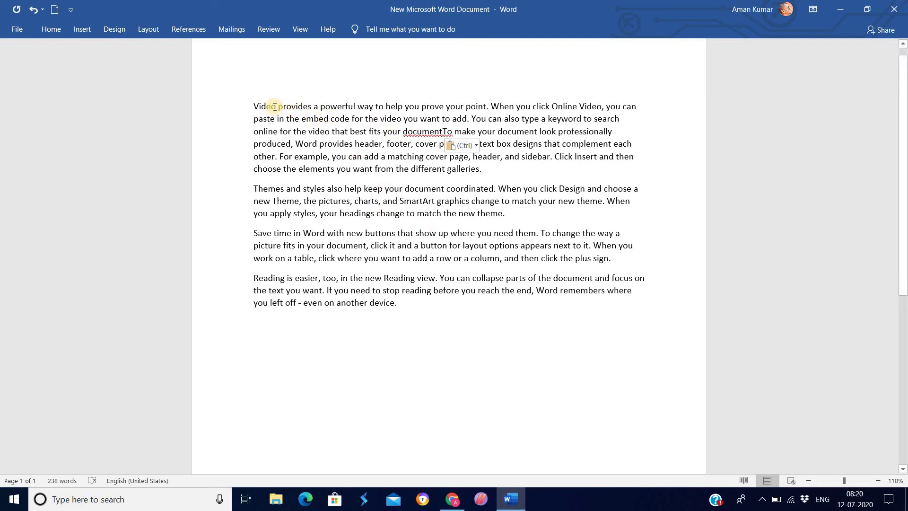
Step: Cut 'Video' from the first paragraph's start and paste it on the empty last line
drag(276, 107, 249, 104)
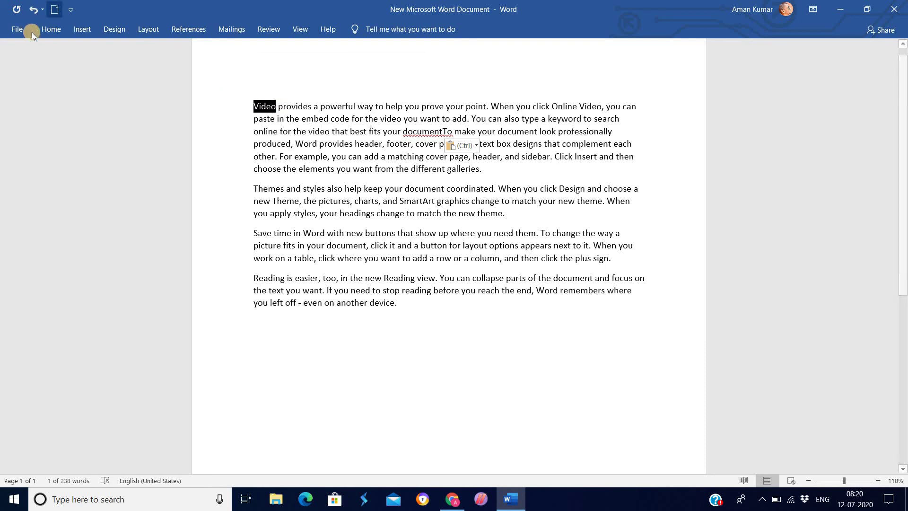
click(44, 35)
click(50, 60)
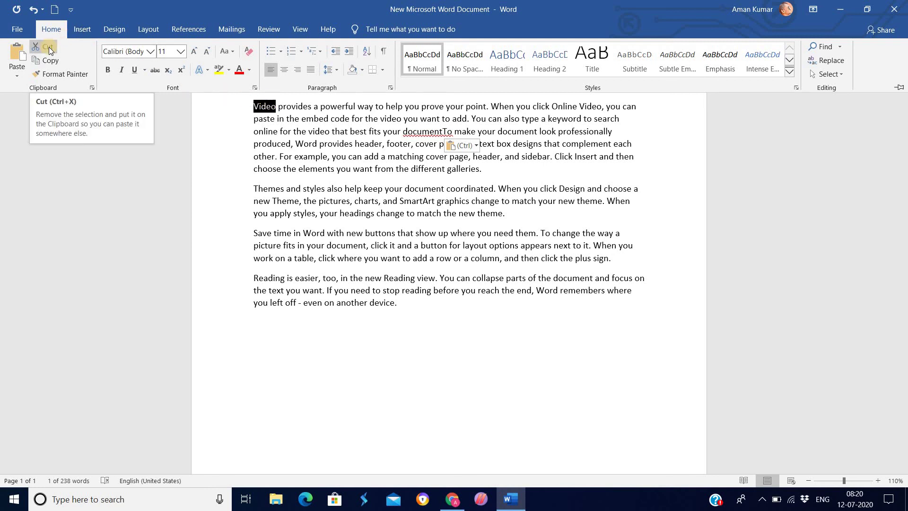
click(49, 47)
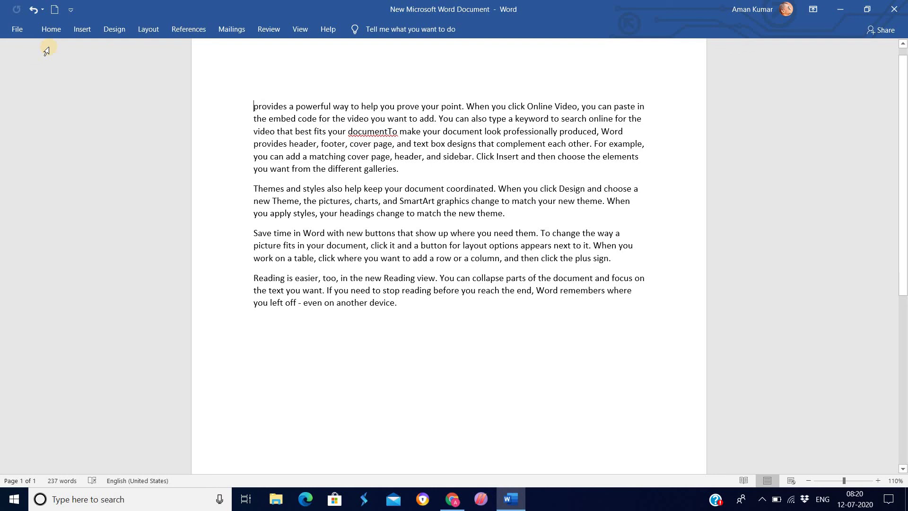
click(316, 321)
click(51, 29)
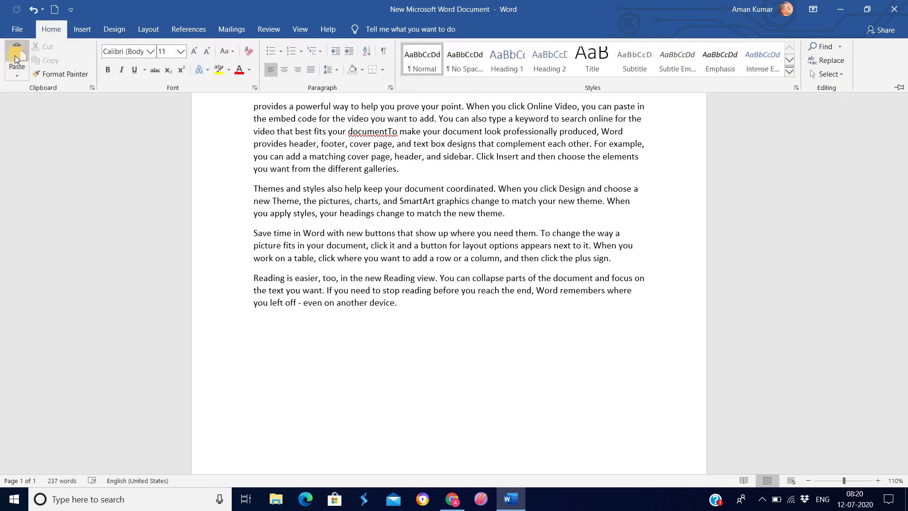
click(12, 58)
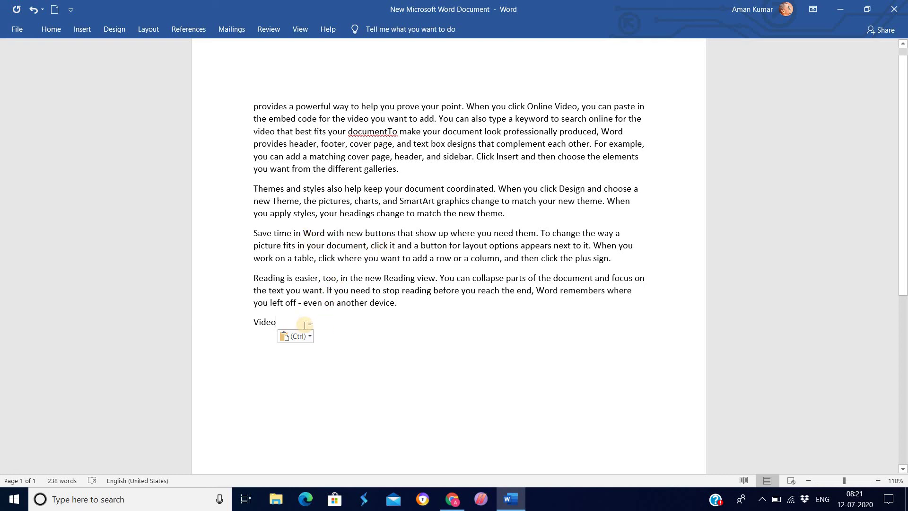
Step: Start a new line below 'Video' and paste Video four times on it
key(Return)
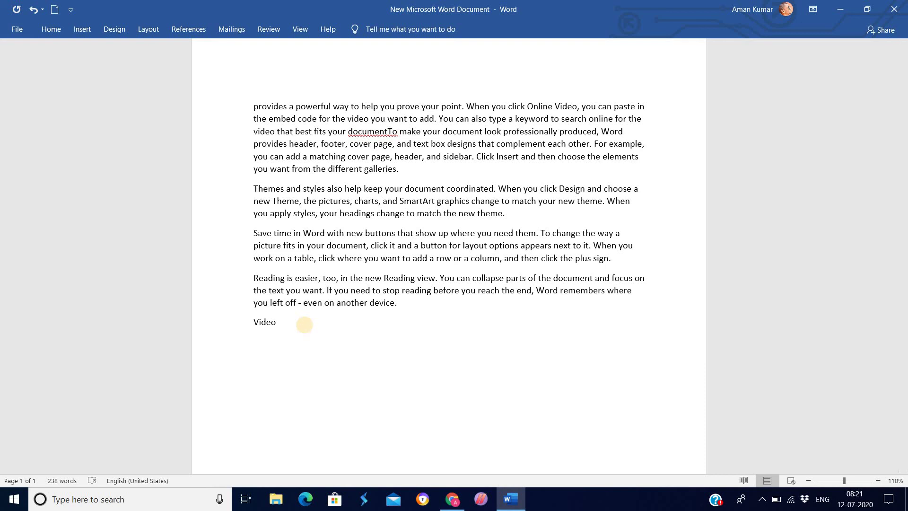
click(53, 29)
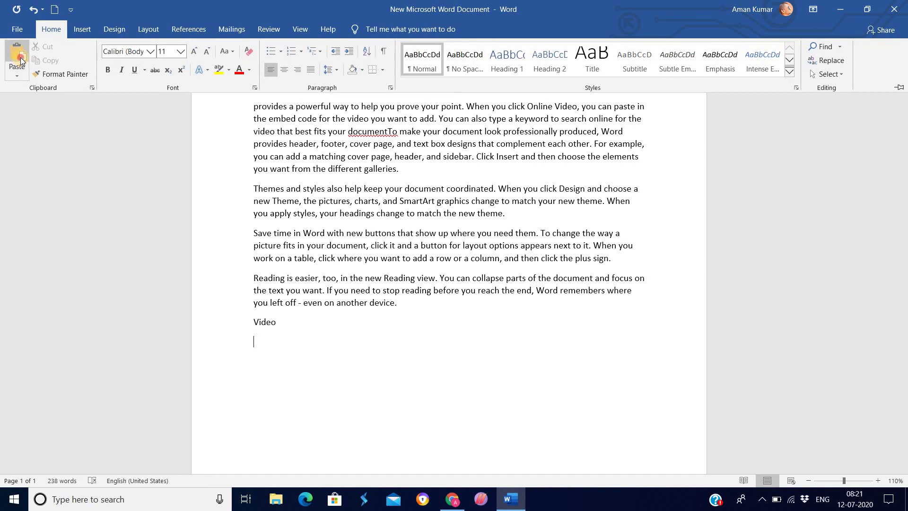
click(18, 60)
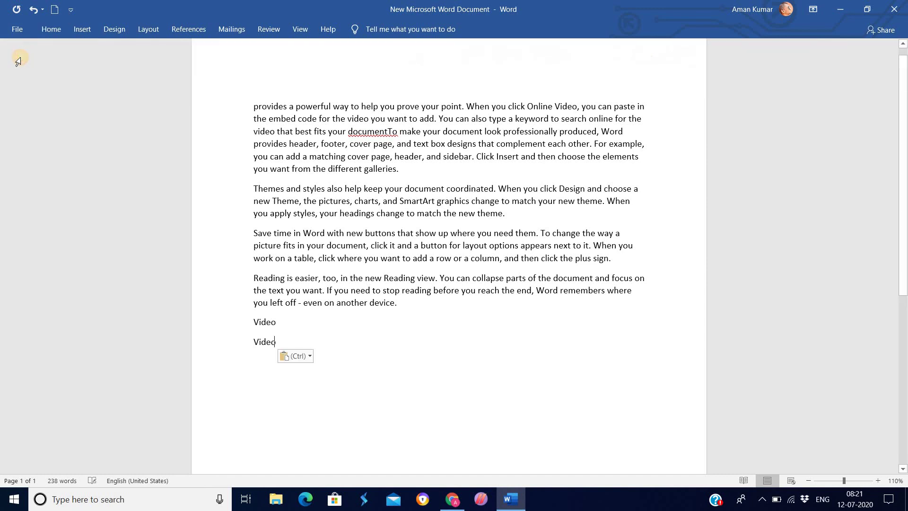
click(41, 33)
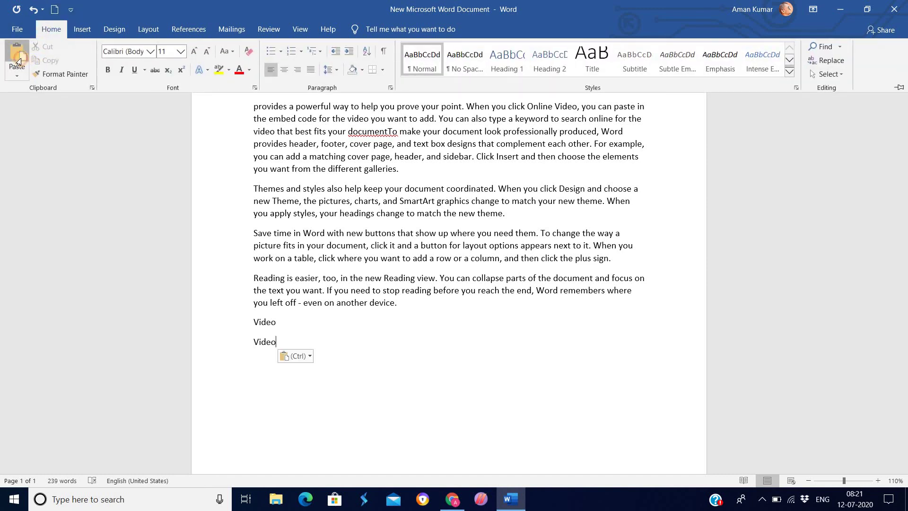
click(18, 61)
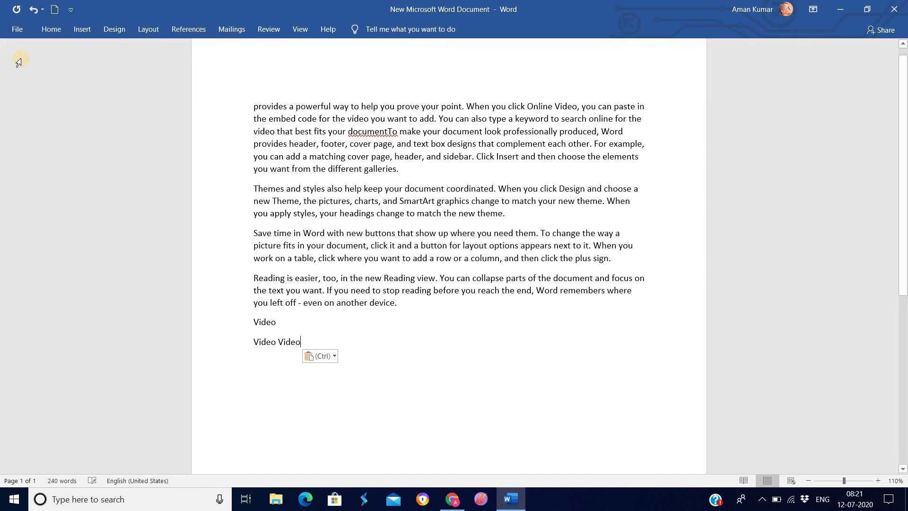
click(59, 29)
click(19, 54)
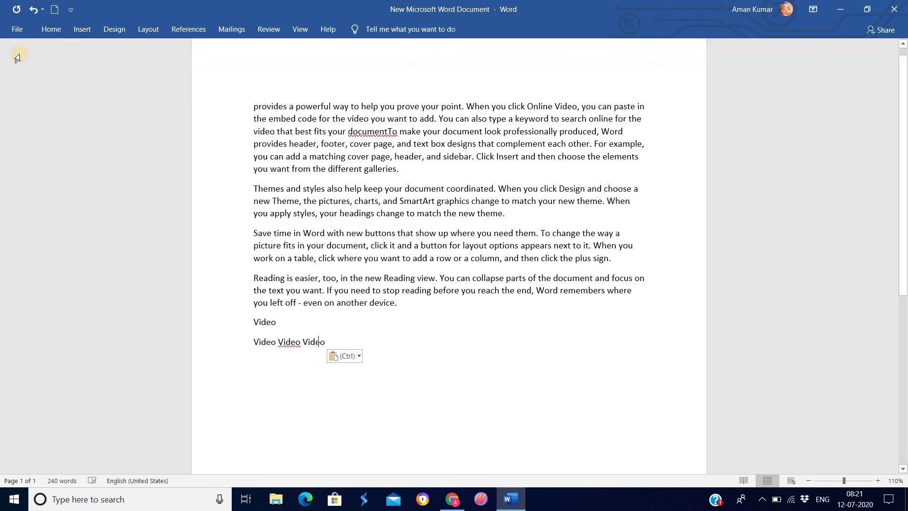
click(58, 32)
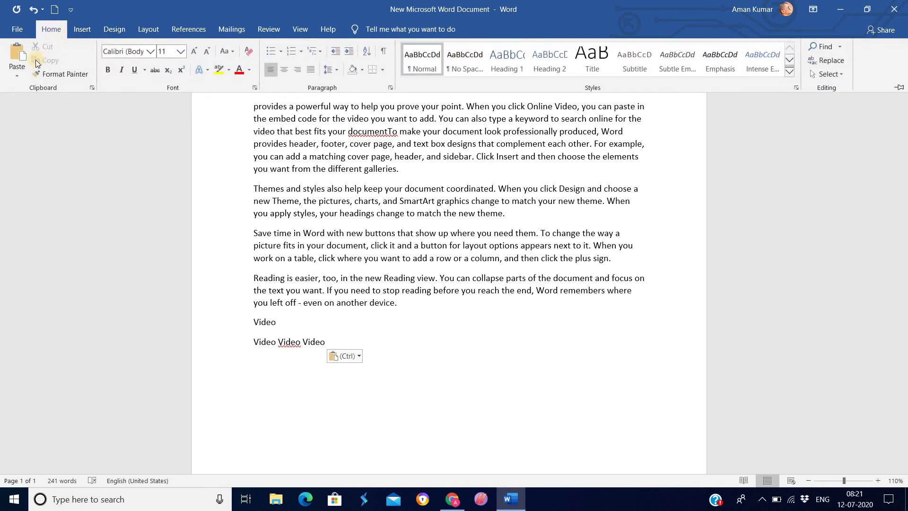
click(19, 55)
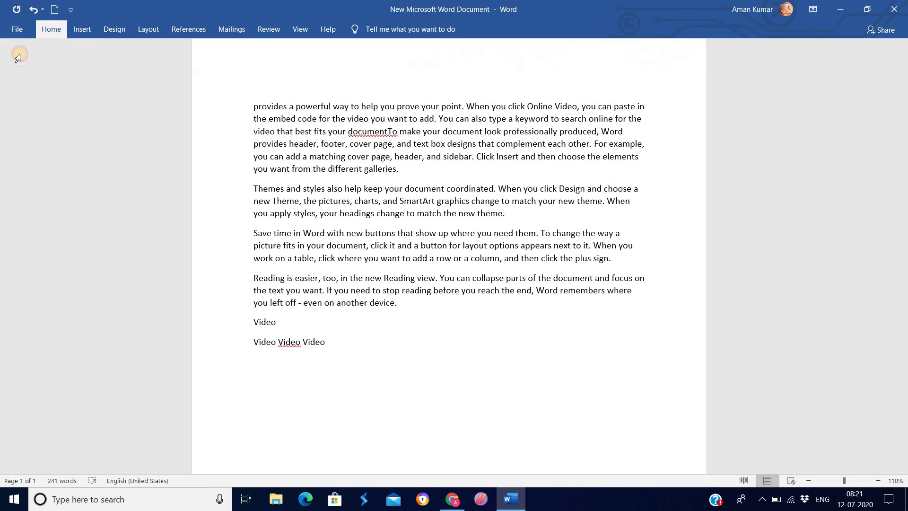
Step: Paste four more Video words on that line, bringing it to eight
click(47, 32)
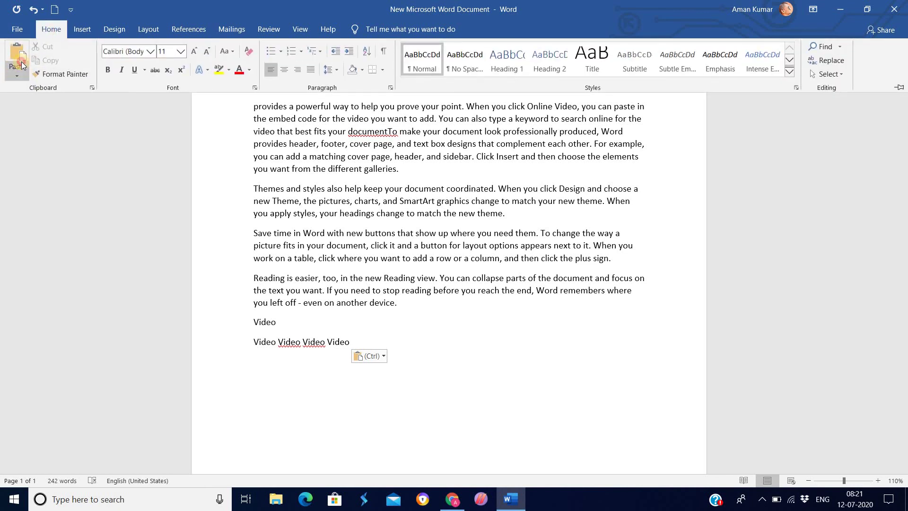
click(19, 66)
click(17, 52)
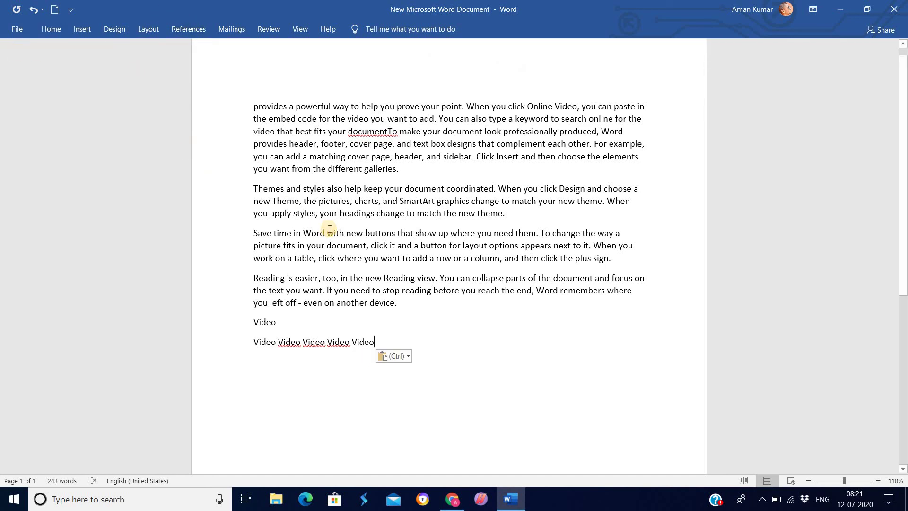
click(52, 27)
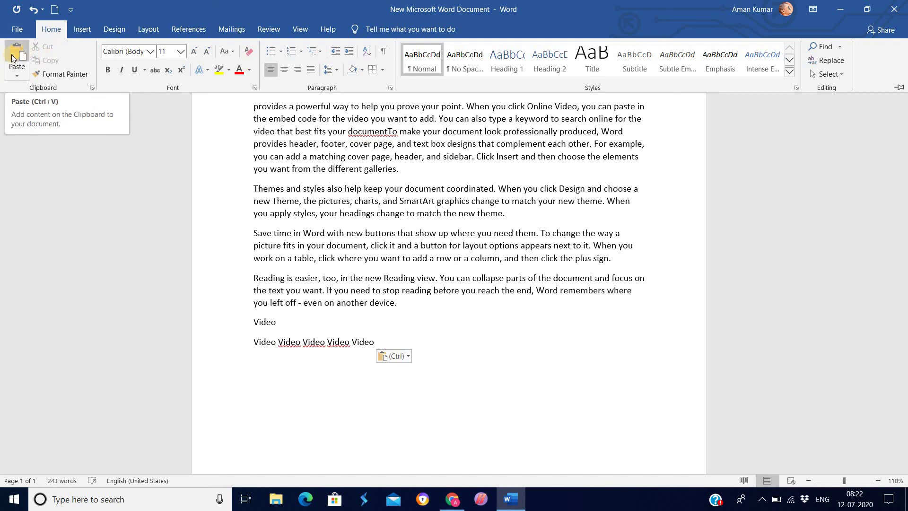
key(ctrl+F1)
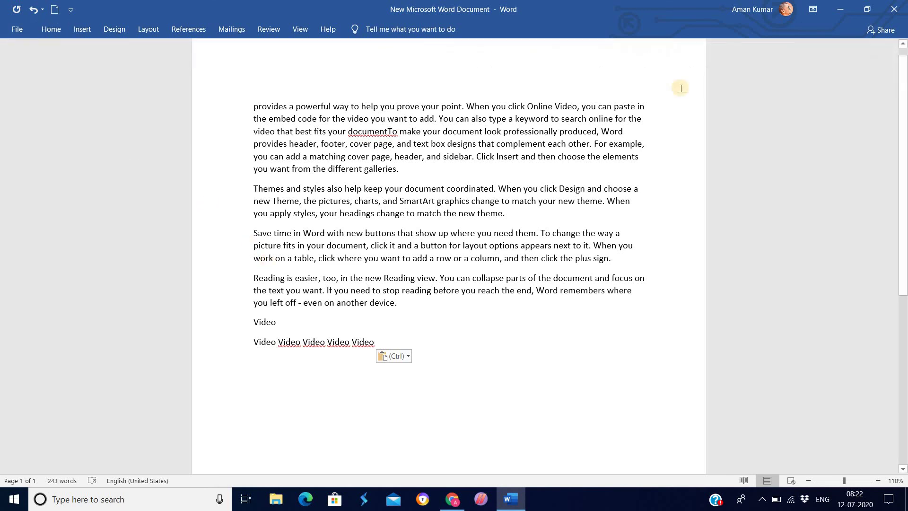
key(ctrl+v)
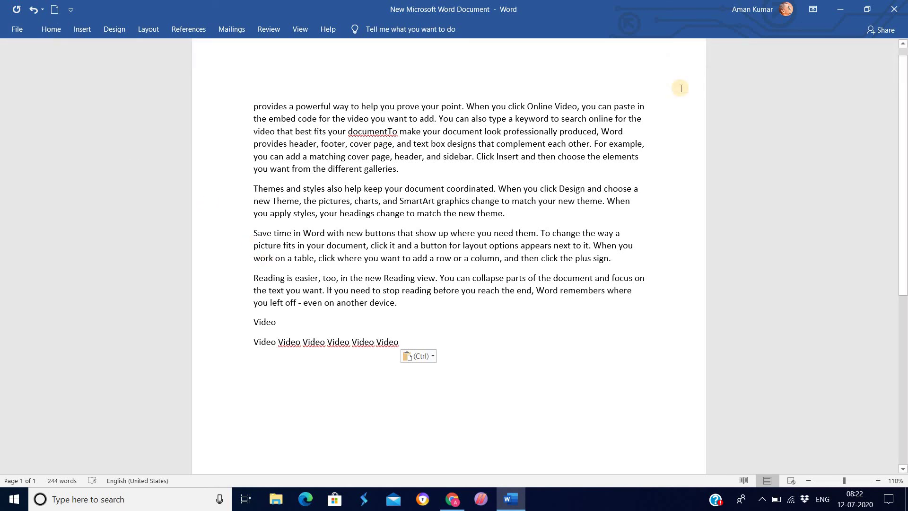
key(ctrl+v)
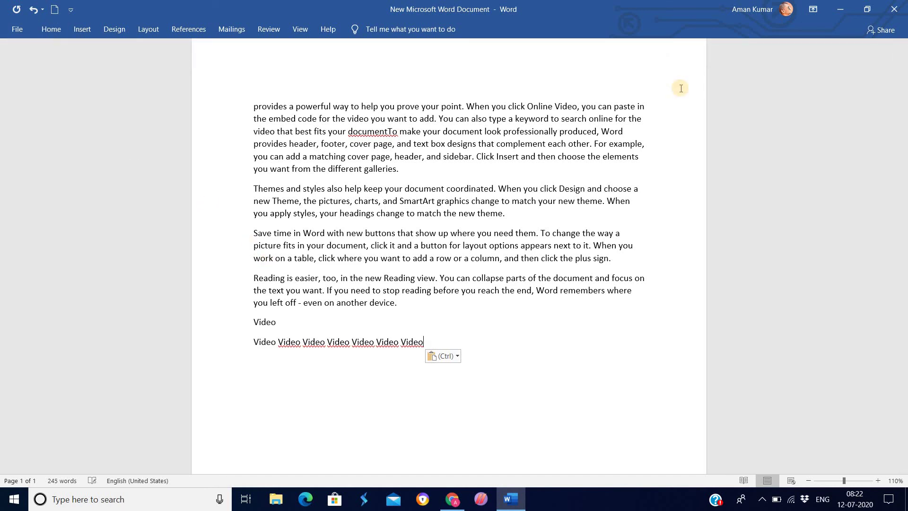
key(ctrl+v)
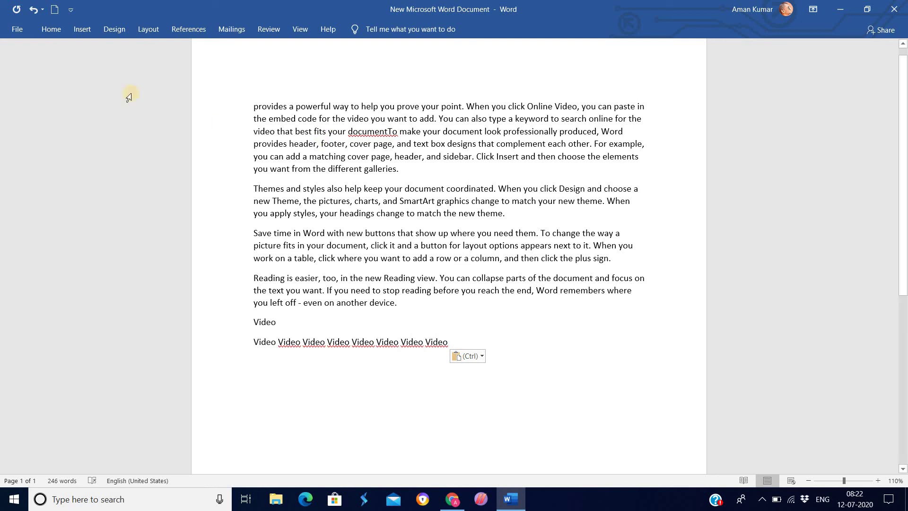
Step: Select the phrase 'Reading is easier' and copy it
click(52, 29)
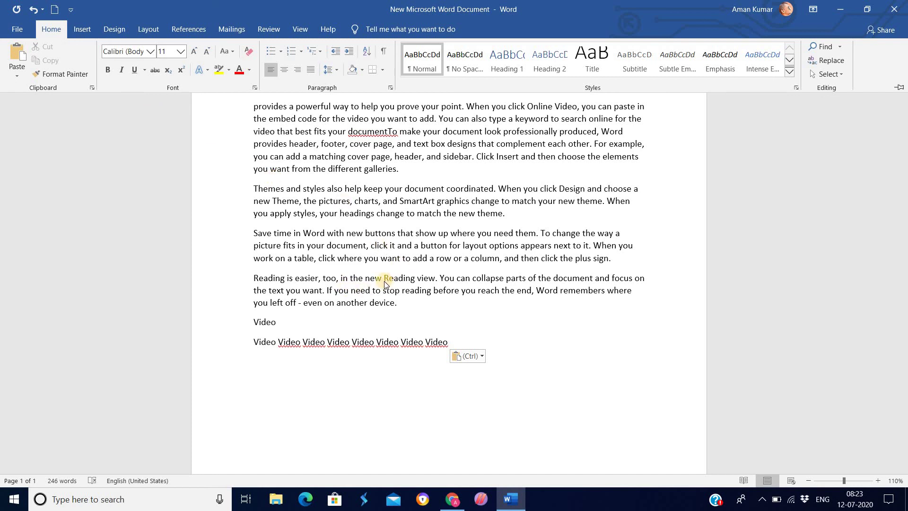
key(ctrl+F1)
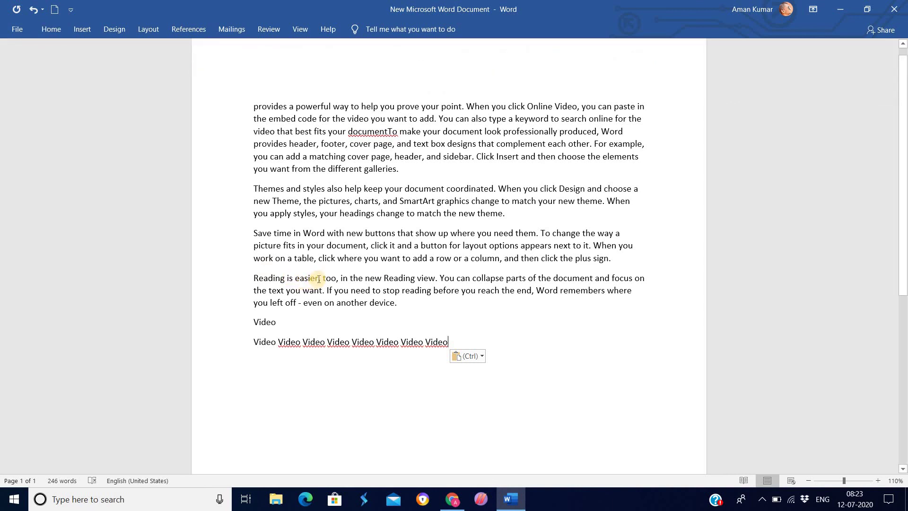
drag(318, 279, 270, 278)
key(ctrl+c)
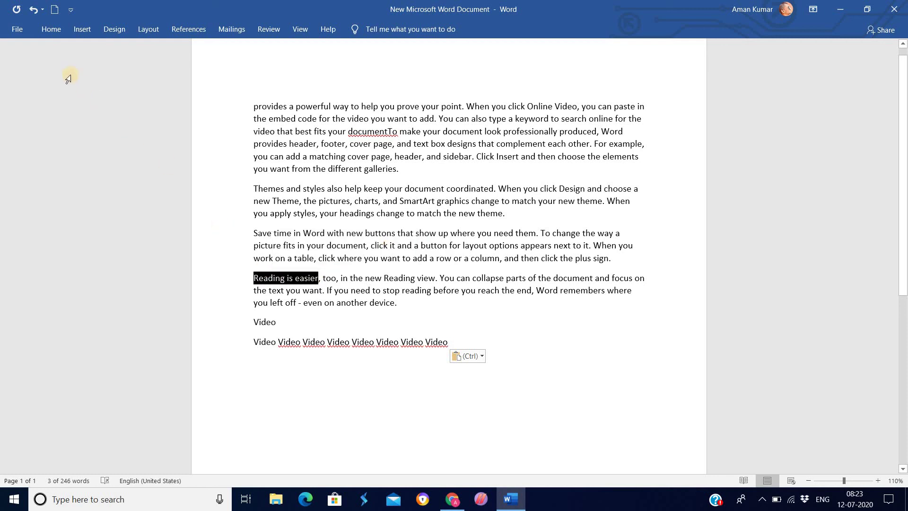
click(52, 28)
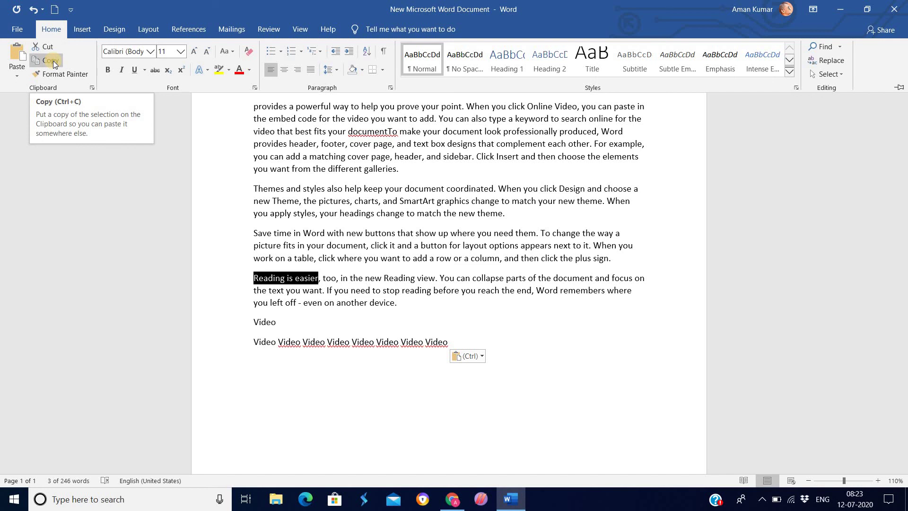
click(53, 63)
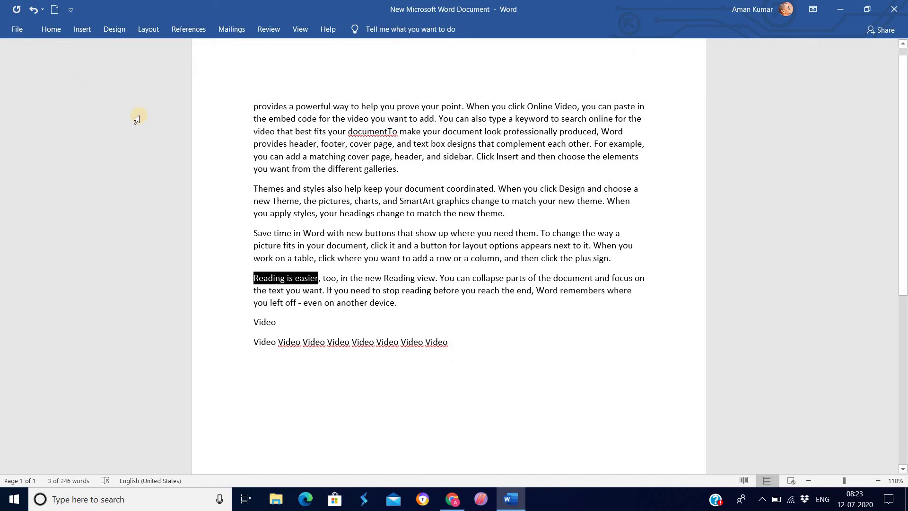
Step: Paste 'Reading is easier' once on a new line, then three times on the next
click(514, 373)
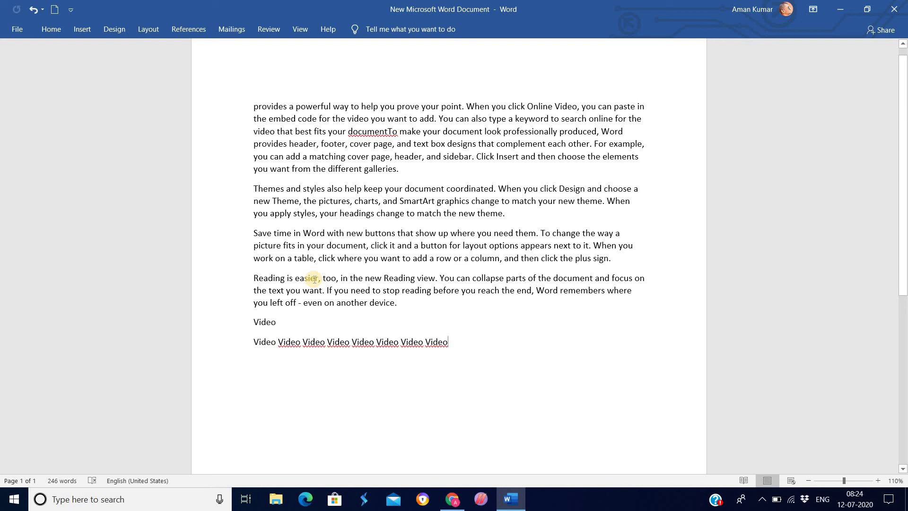
key(Return)
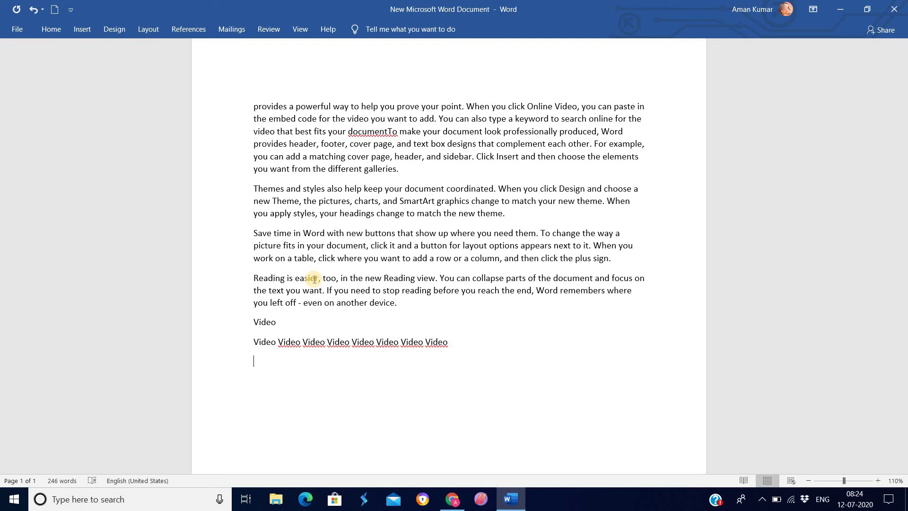
key(ctrl+v)
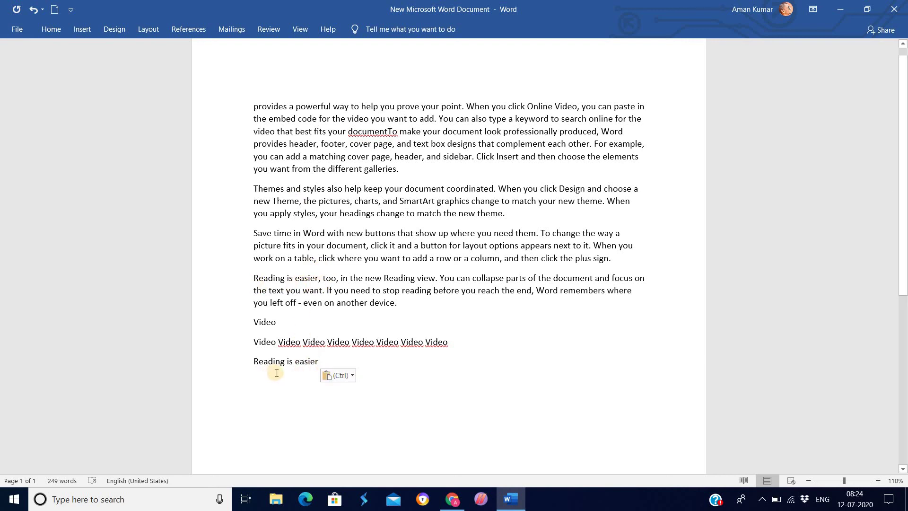
key(Return)
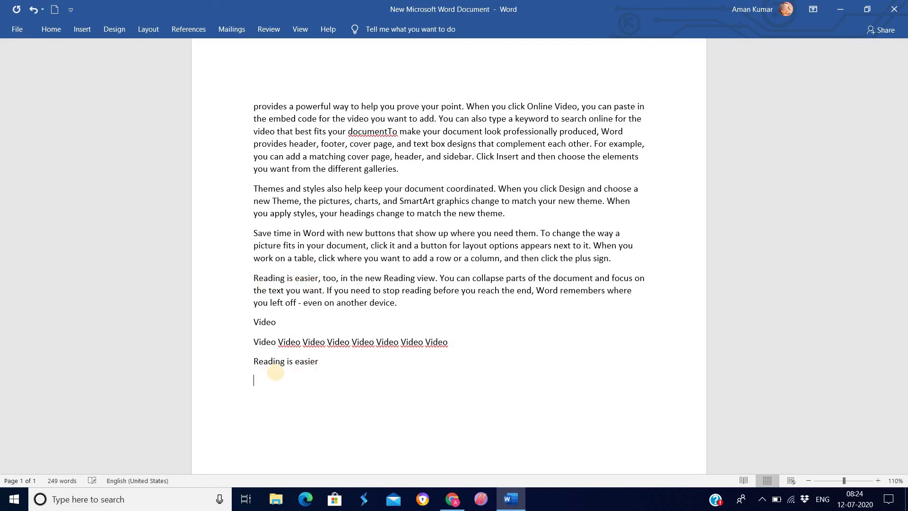
key(ctrl+v)
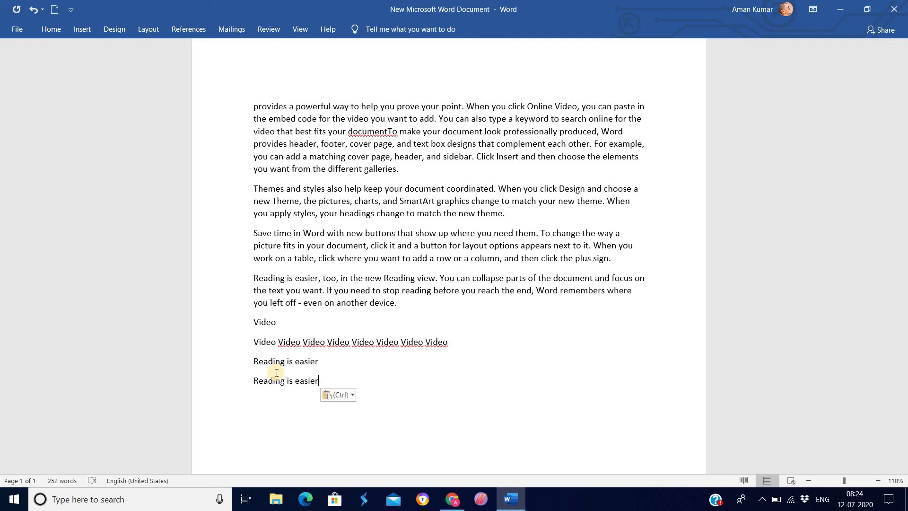
key(ctrl+v)
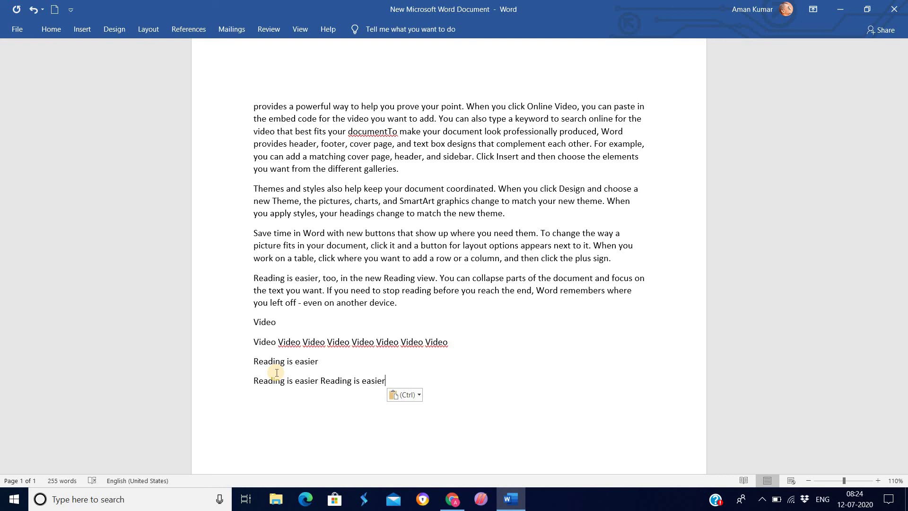
key(ctrl+v)
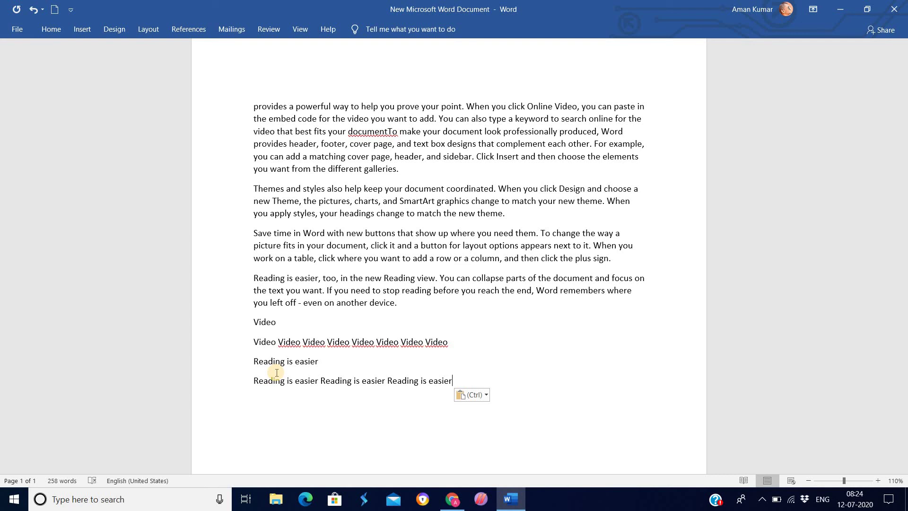
key(ctrl+F1)
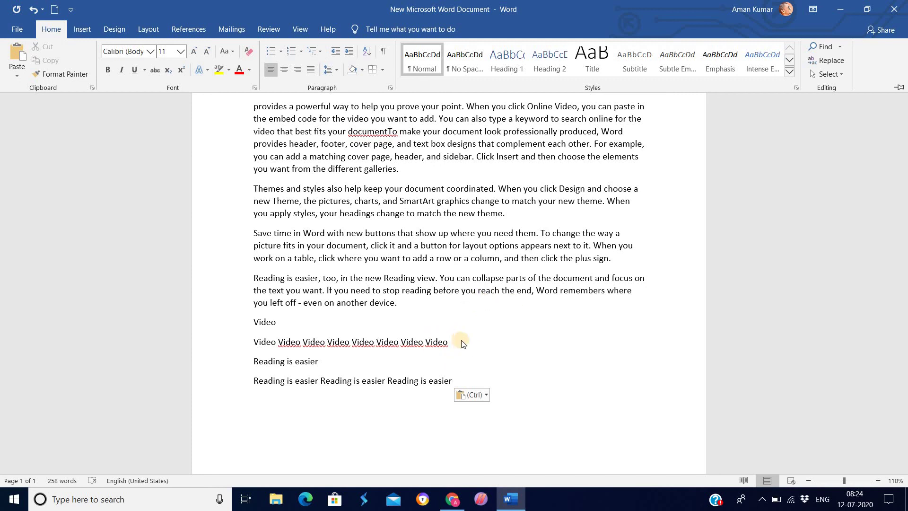
key(ctrl+F1)
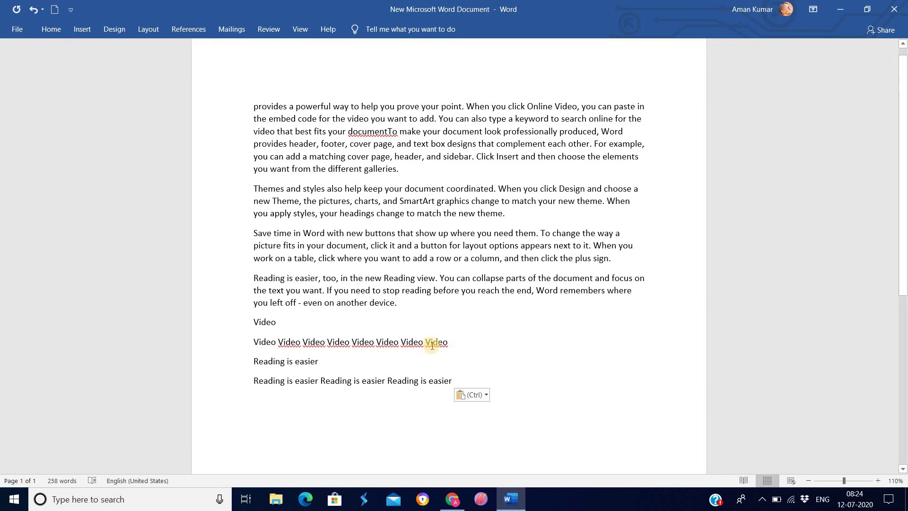
Step: Copy the eight-Video line and paste three copies of it after the 'Reading is easier' lines
click(446, 346)
drag(446, 346, 262, 339)
key(ctrl+c)
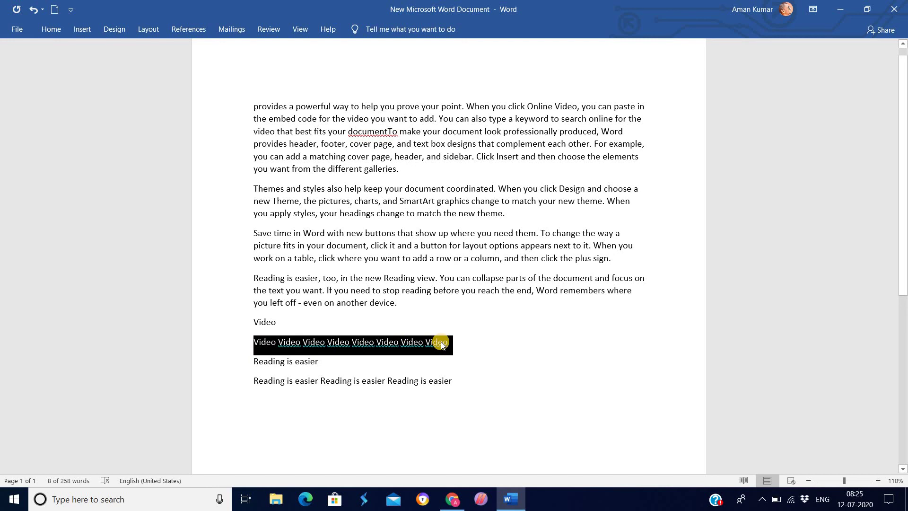
click(343, 404)
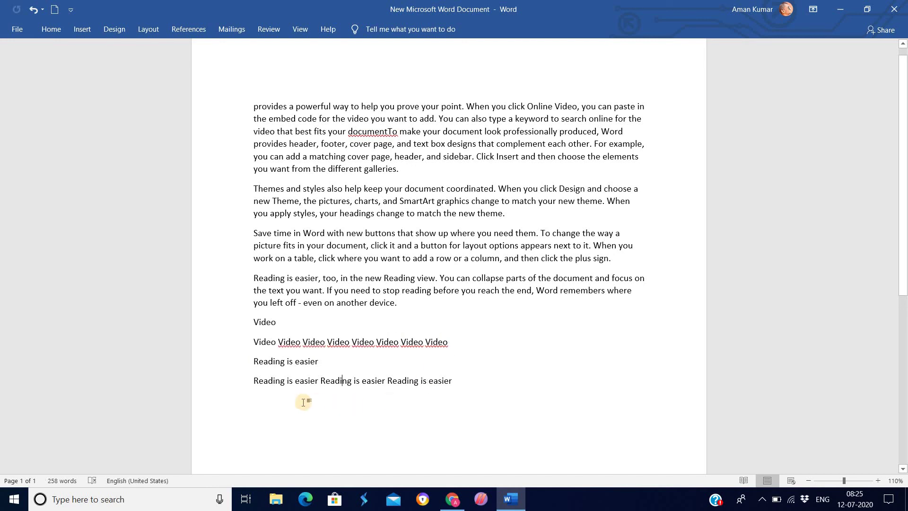
click(481, 383)
key(Return)
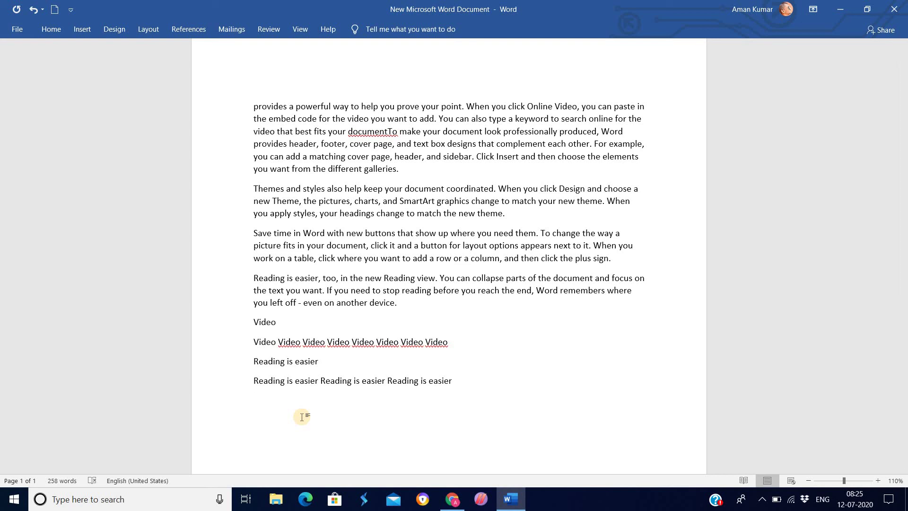
key(ctrl+v)
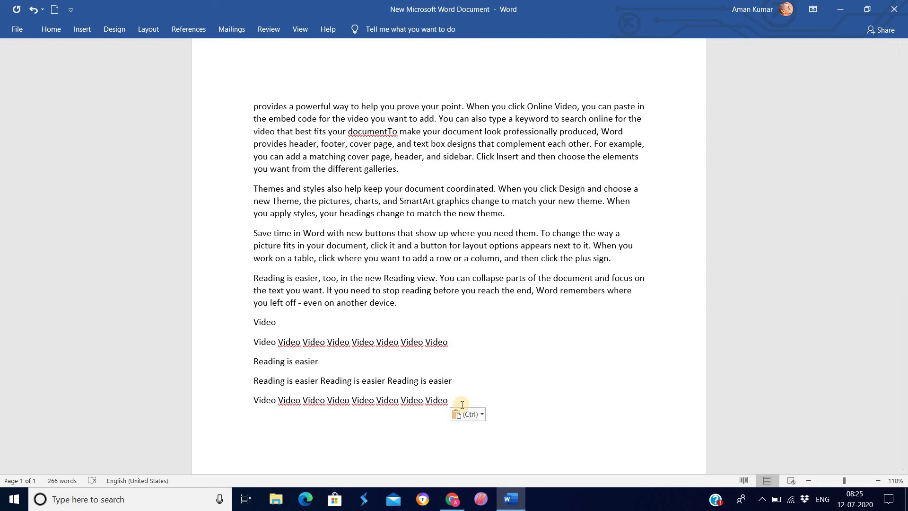
key(ctrl)
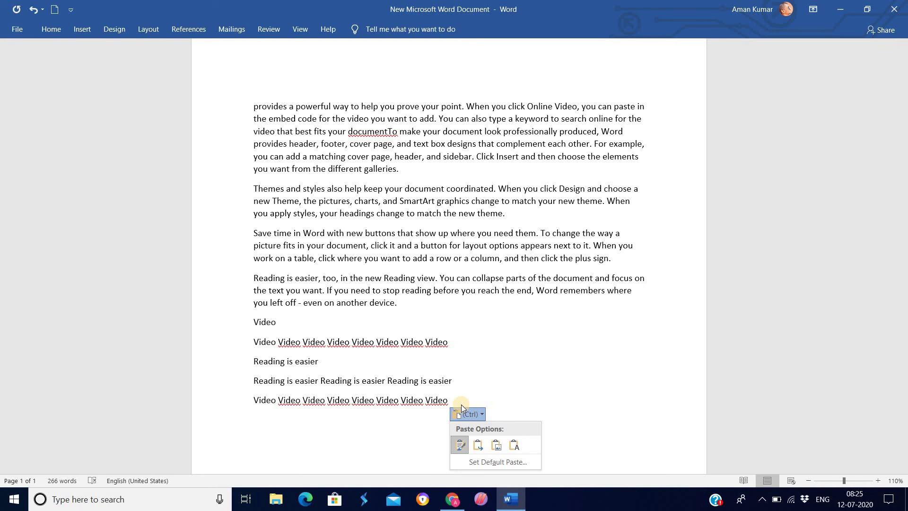
click(333, 467)
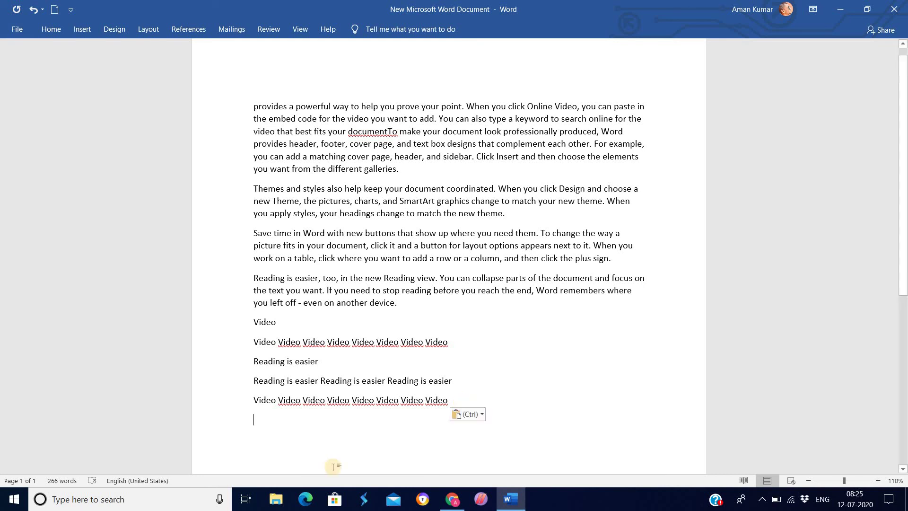
key(ctrl+v)
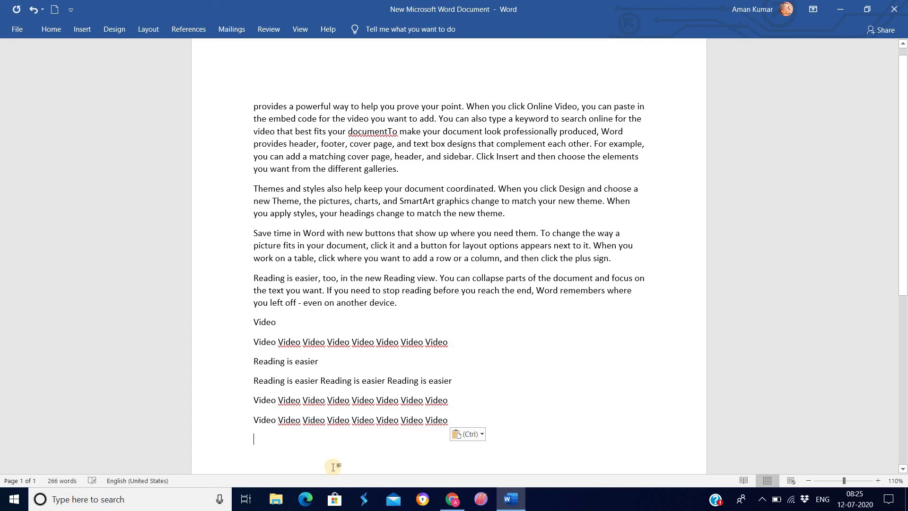
key(ctrl+v)
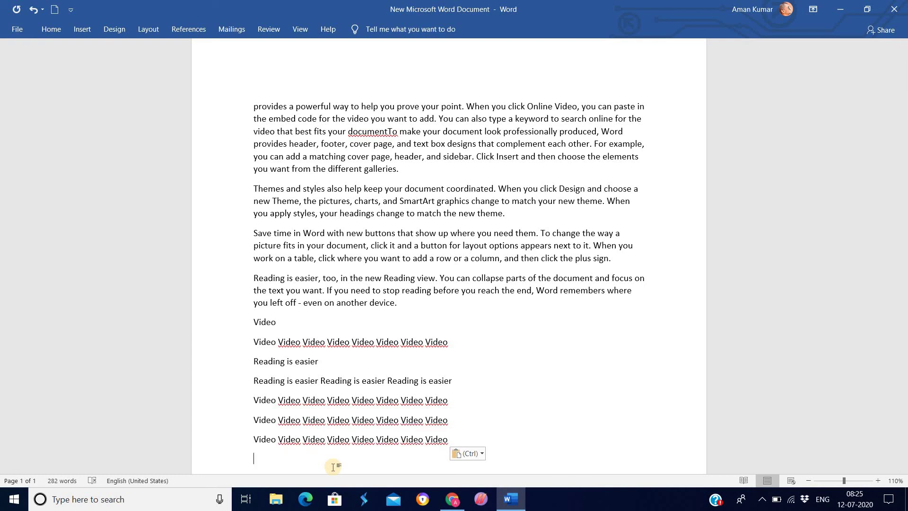
click(38, 31)
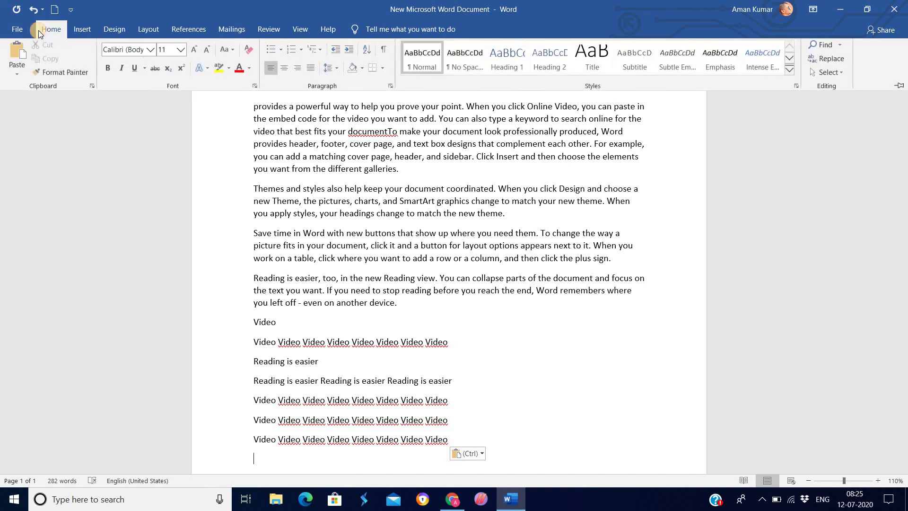
click(62, 73)
key(Escape)
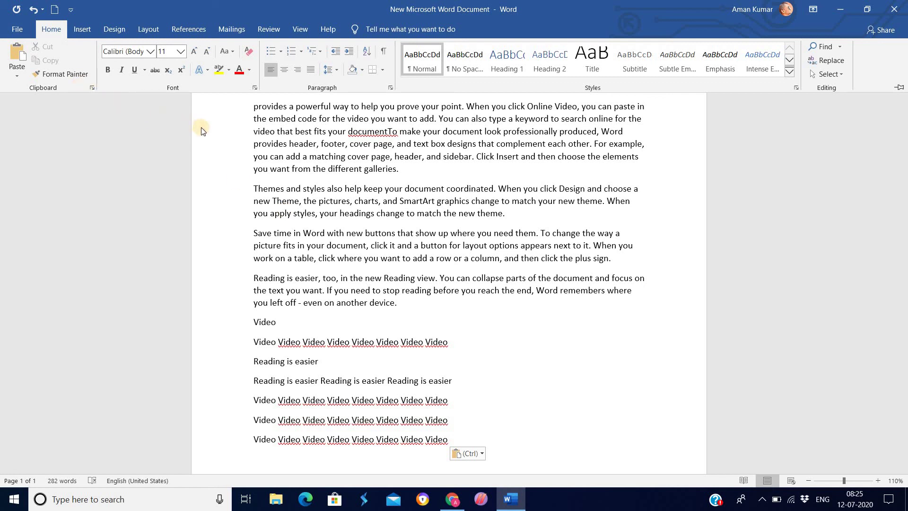
click(449, 212)
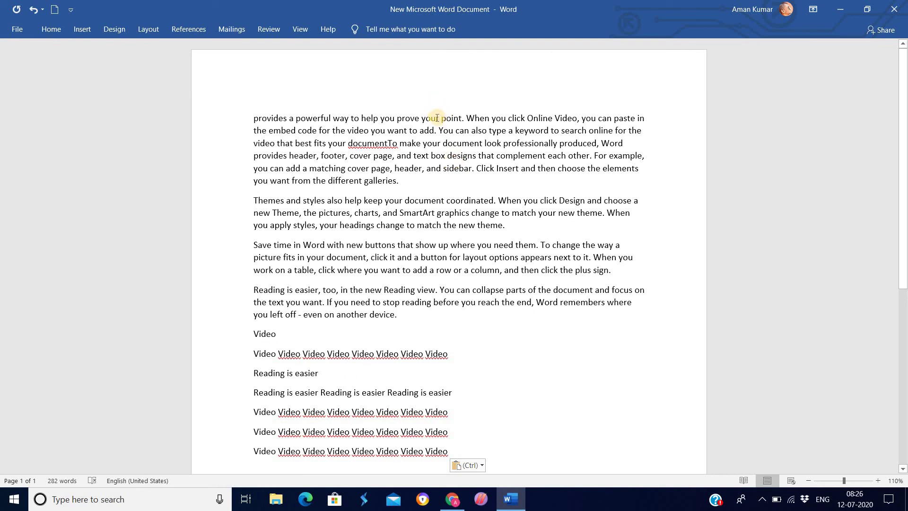
Step: Make the opening sentence bold and italic with a yellow highlight
drag(464, 119, 269, 106)
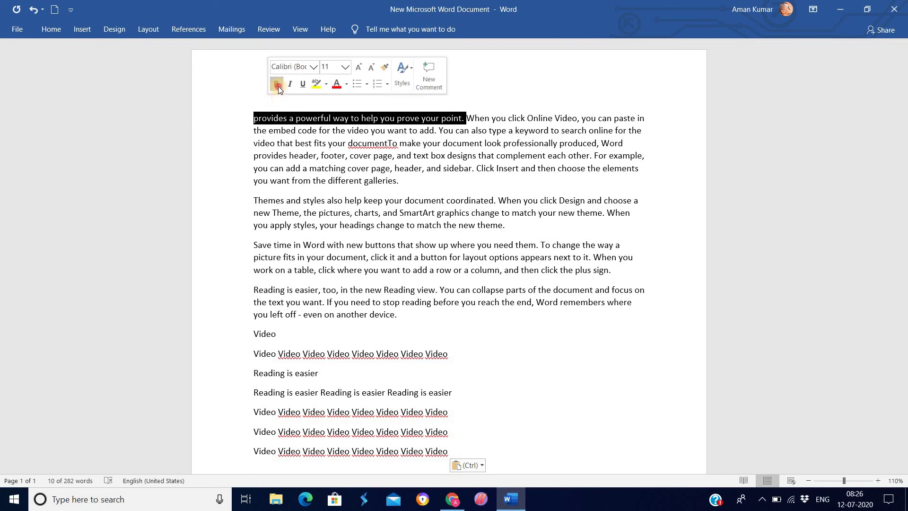
click(277, 86)
click(291, 84)
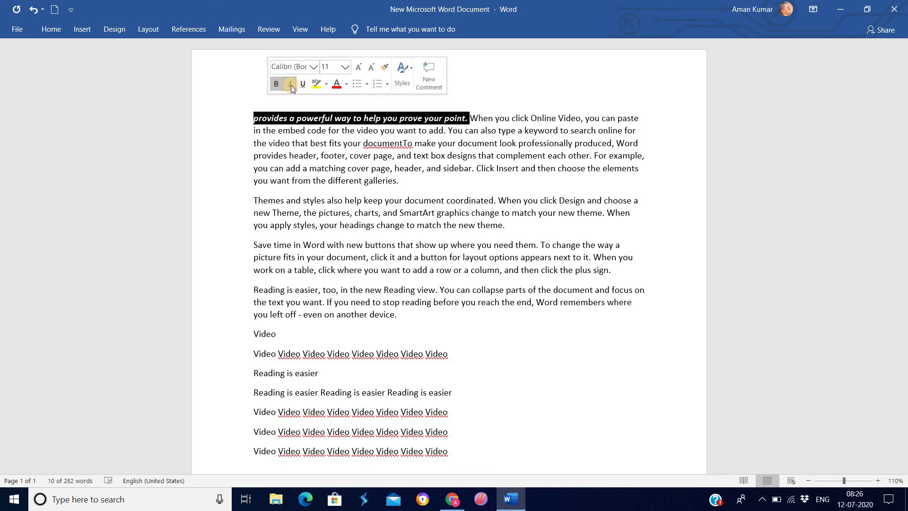
click(326, 84)
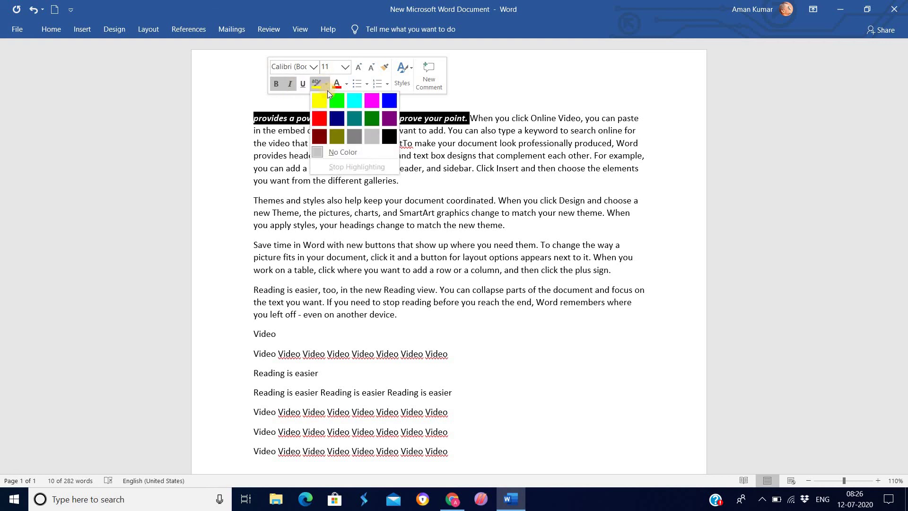
click(318, 101)
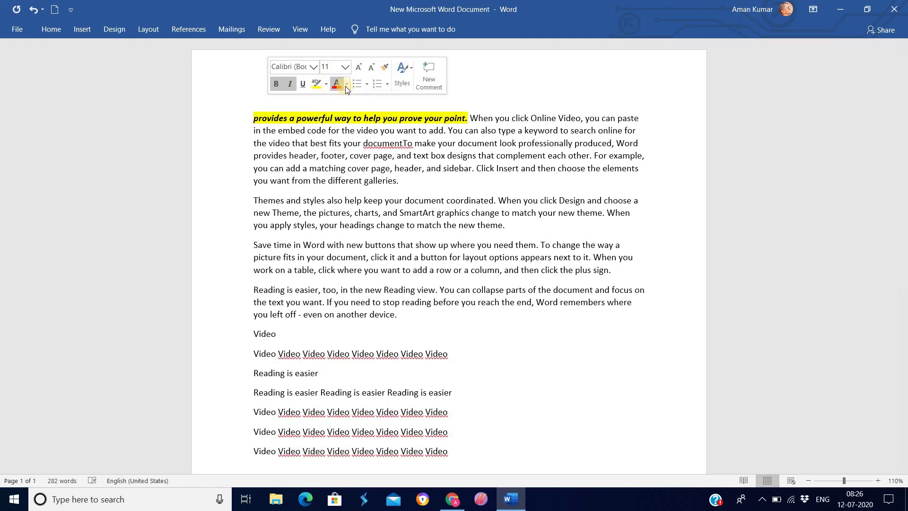
Step: Give the sentence a new font colour, 14 pt size and the Blackadder ITC font
drag(468, 118, 265, 100)
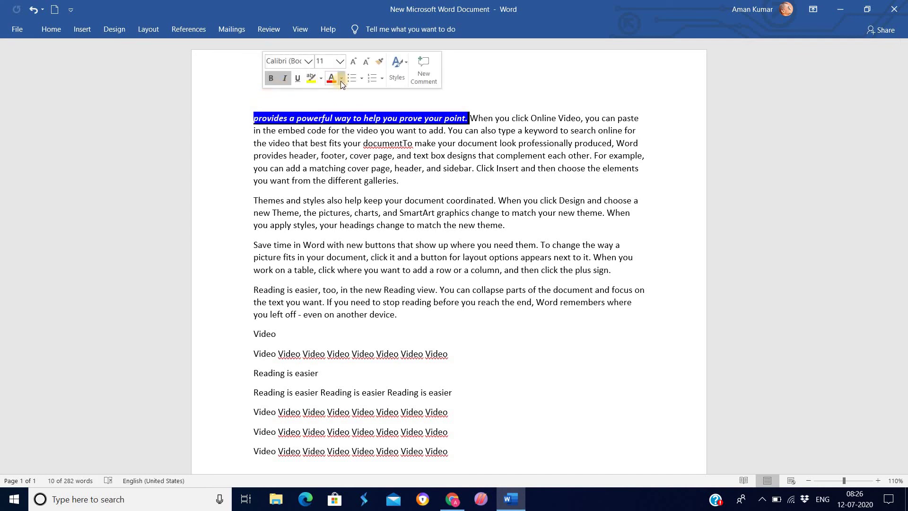
click(341, 81)
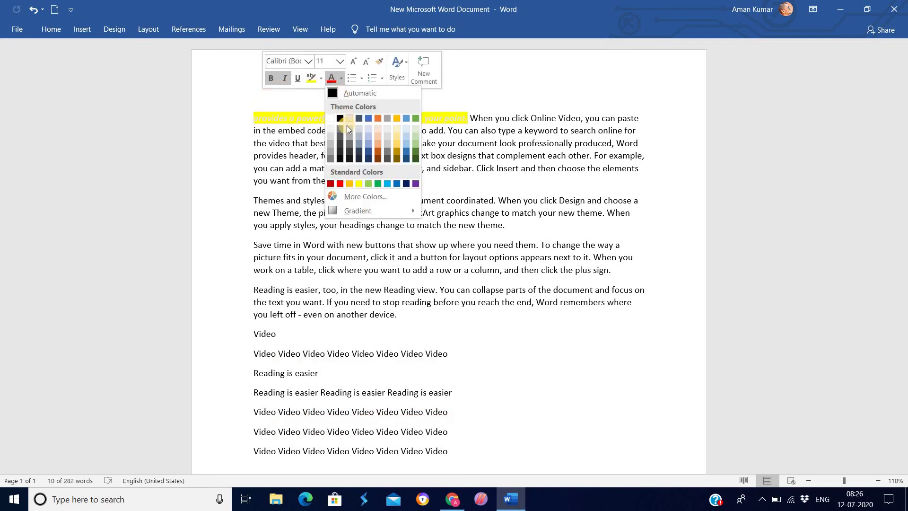
click(416, 157)
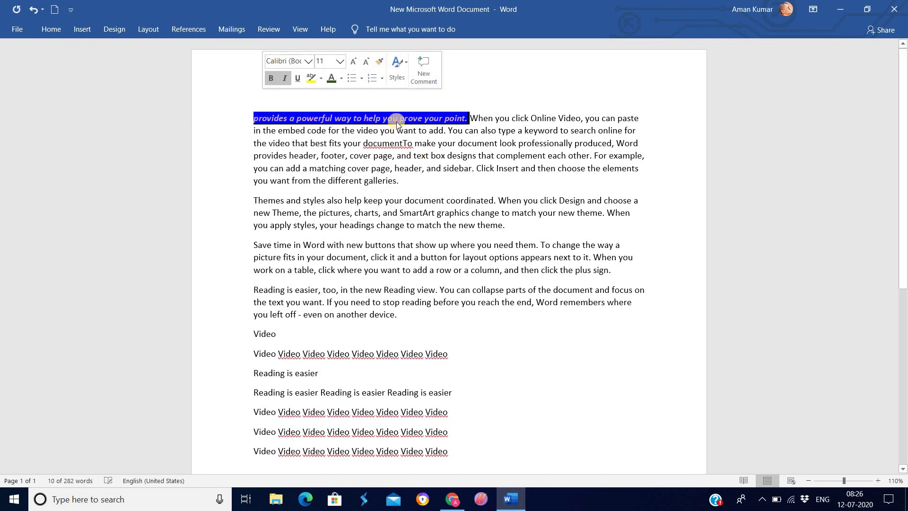
click(352, 62)
click(352, 62)
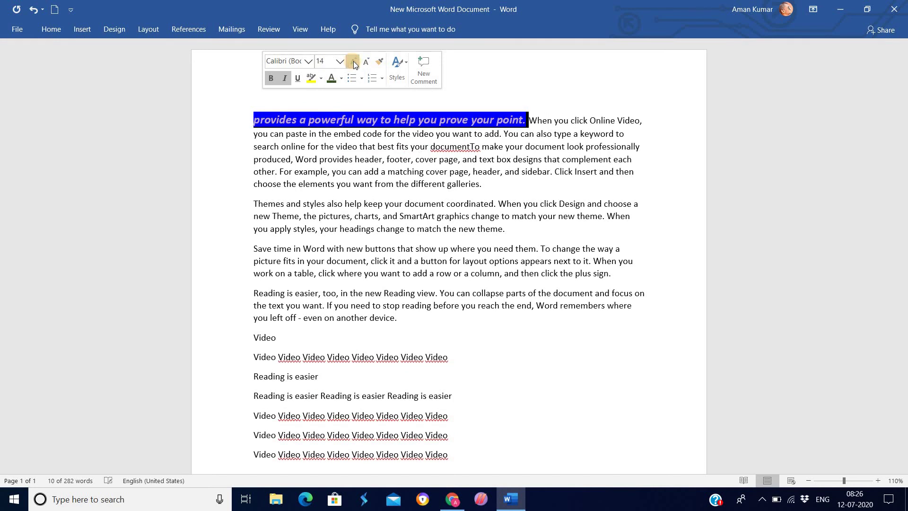
click(308, 61)
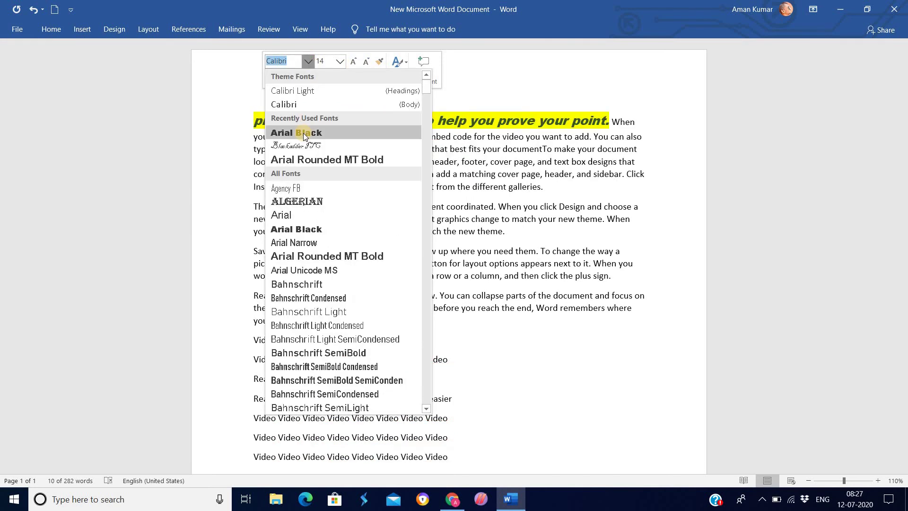
click(298, 145)
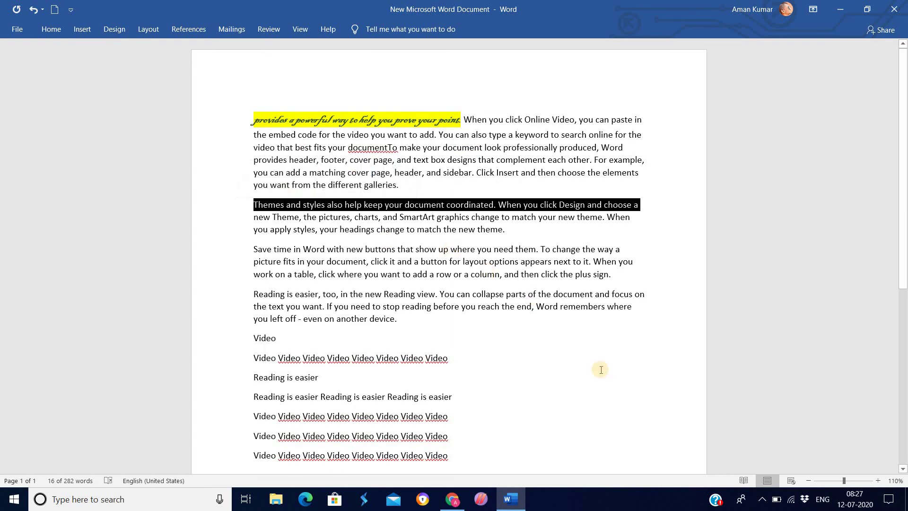
click(617, 429)
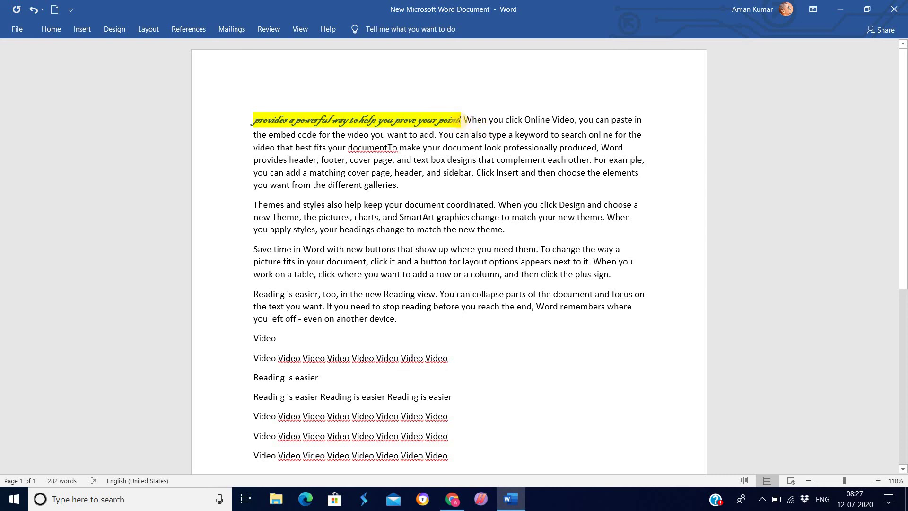
Step: Select the script-styled opening sentence and pick up its formatting with Format Painter
drag(459, 120, 254, 120)
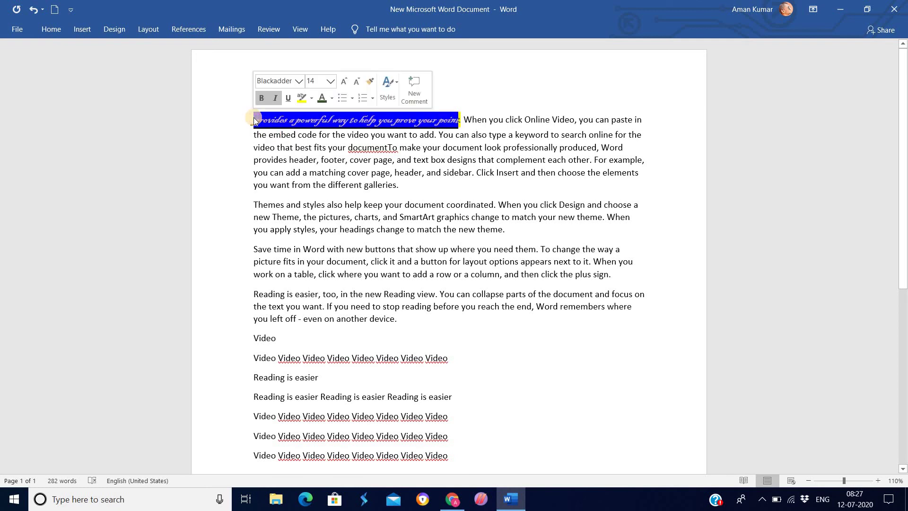
click(56, 30)
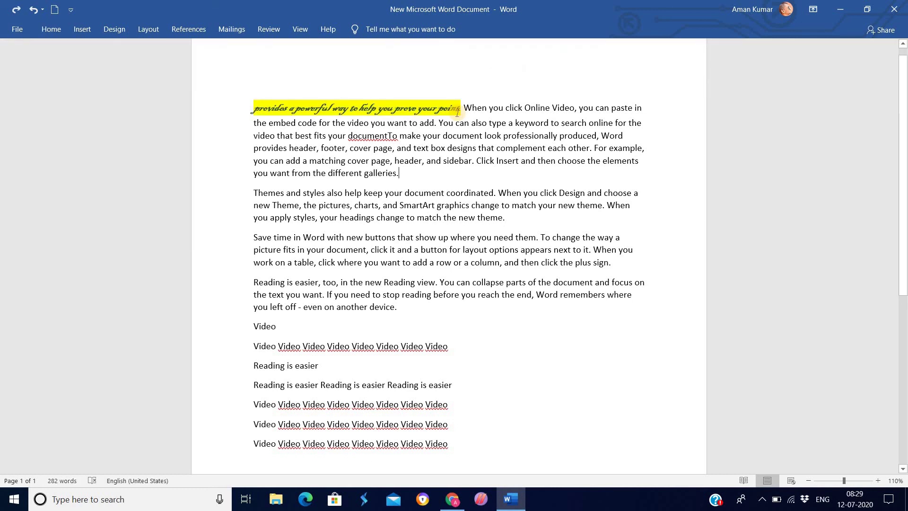
drag(456, 112, 319, 118)
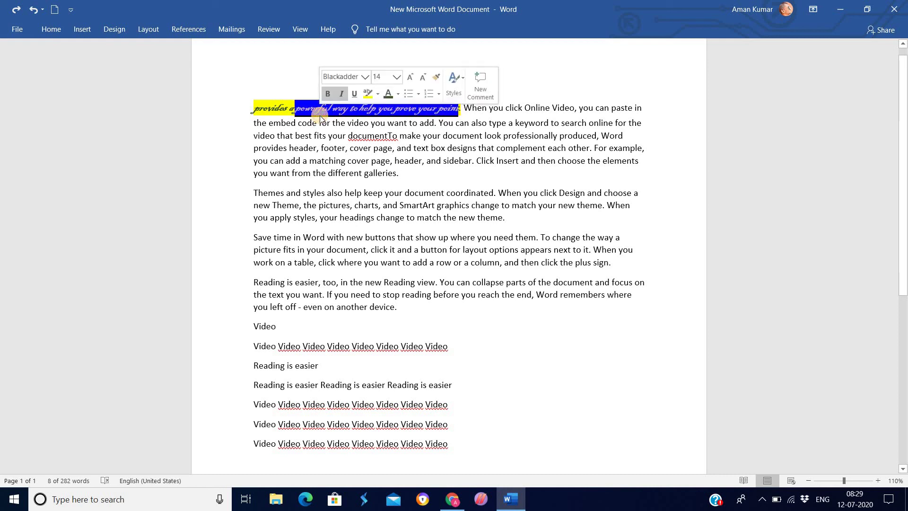
click(52, 29)
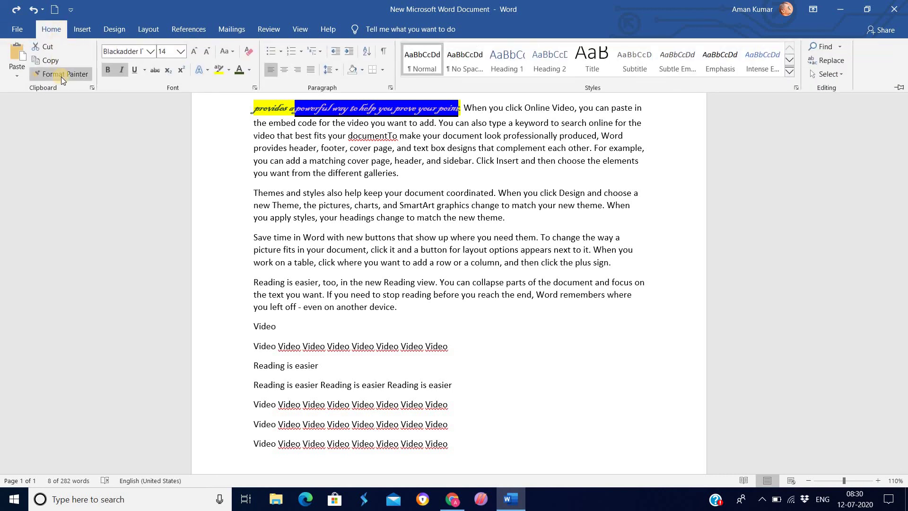
click(61, 75)
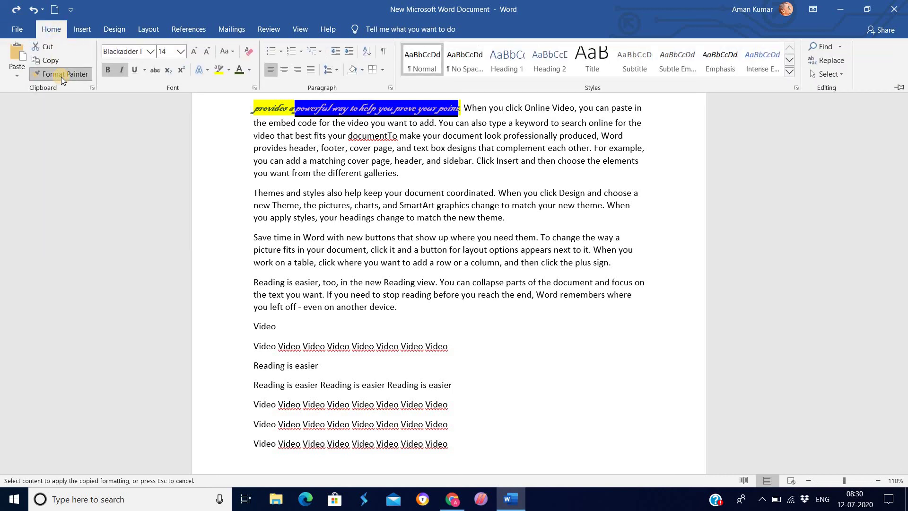
click(464, 108)
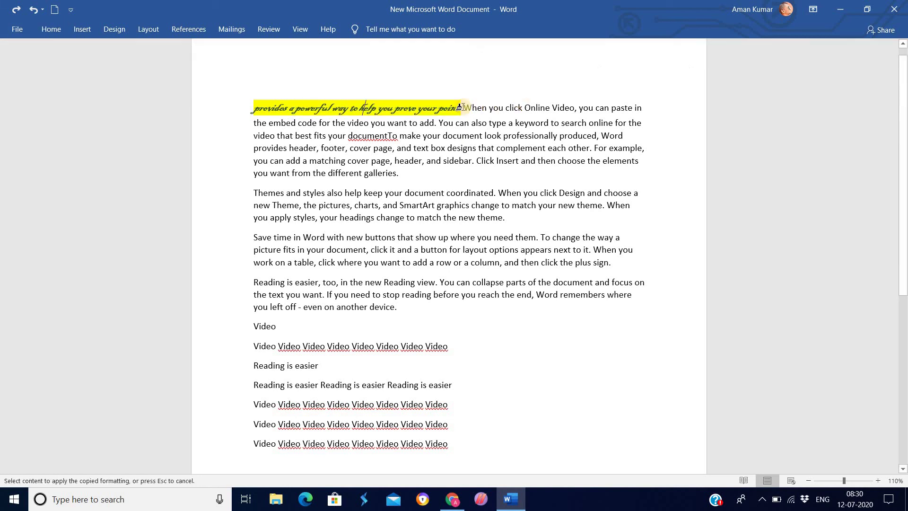
click(463, 109)
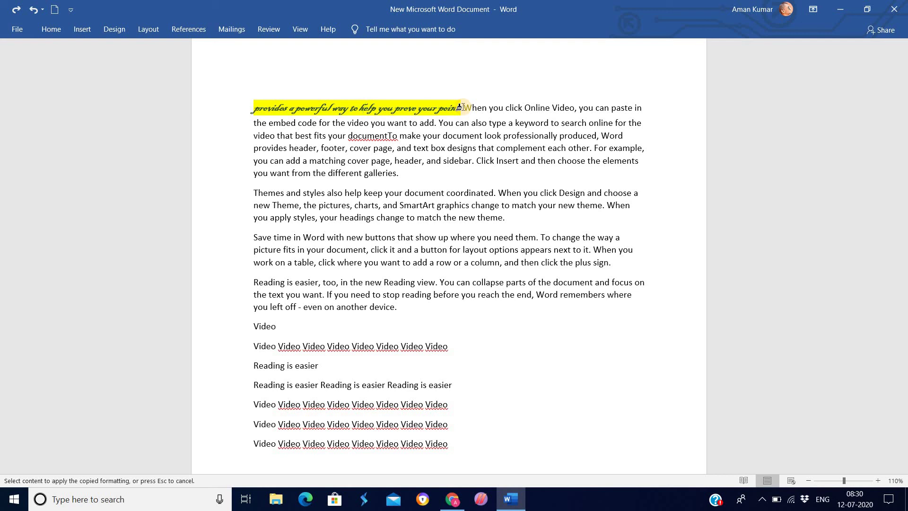
Step: Paint the yellow-highlighted Blackadder script over everything from the second sentence to the document's end, then deselect
mouse_move(462, 106)
mouse_down()
mouse_move(524, 280)
mouse_move(498, 457)
mouse_up()
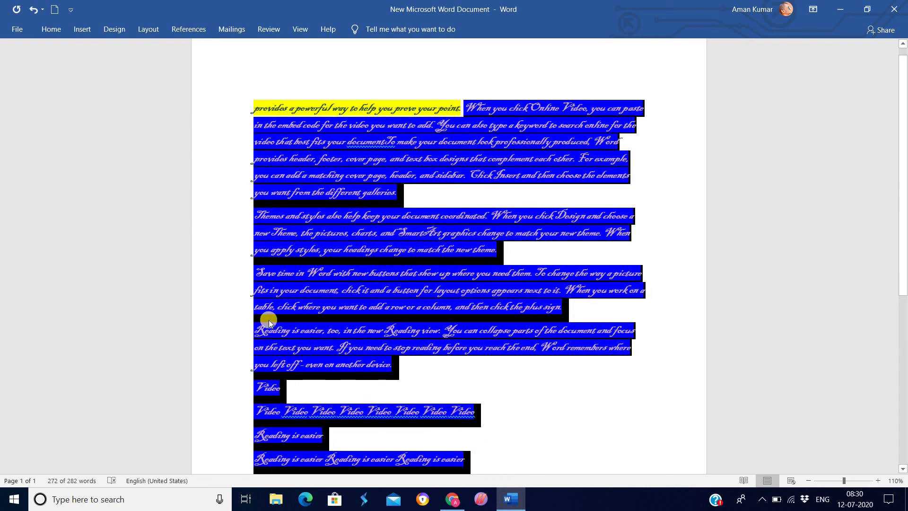
click(212, 273)
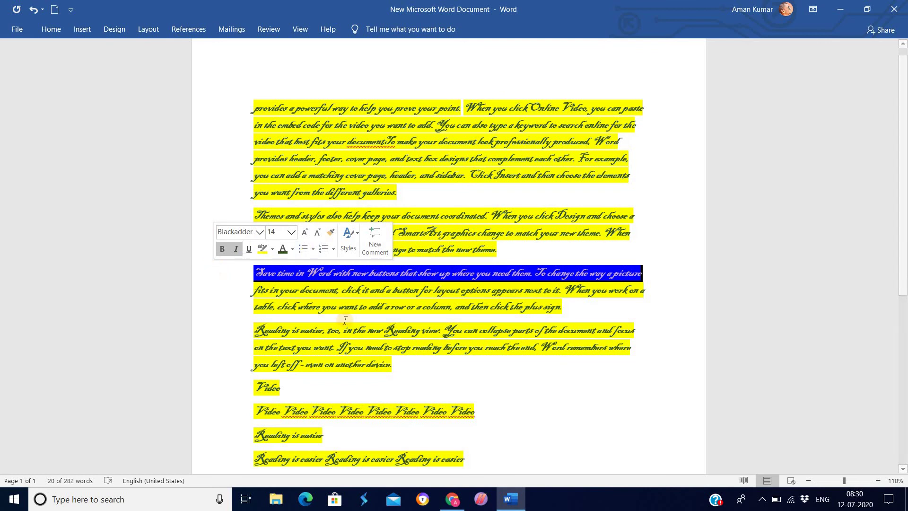
scroll(345, 320, down, 2)
click(489, 330)
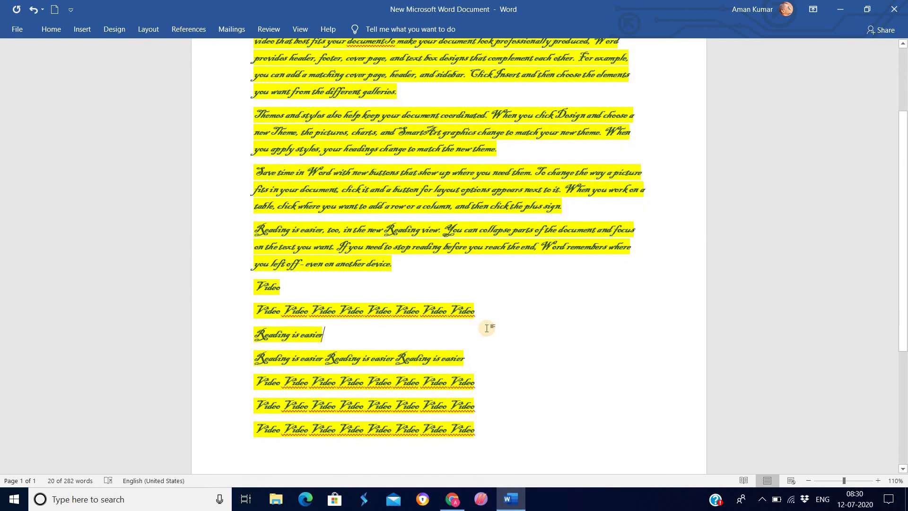
scroll(444, 281, up, 2)
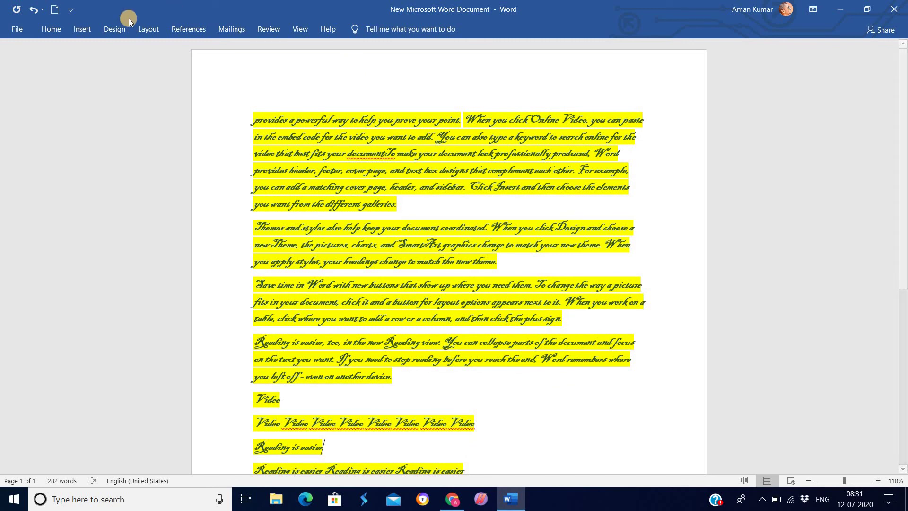
click(44, 29)
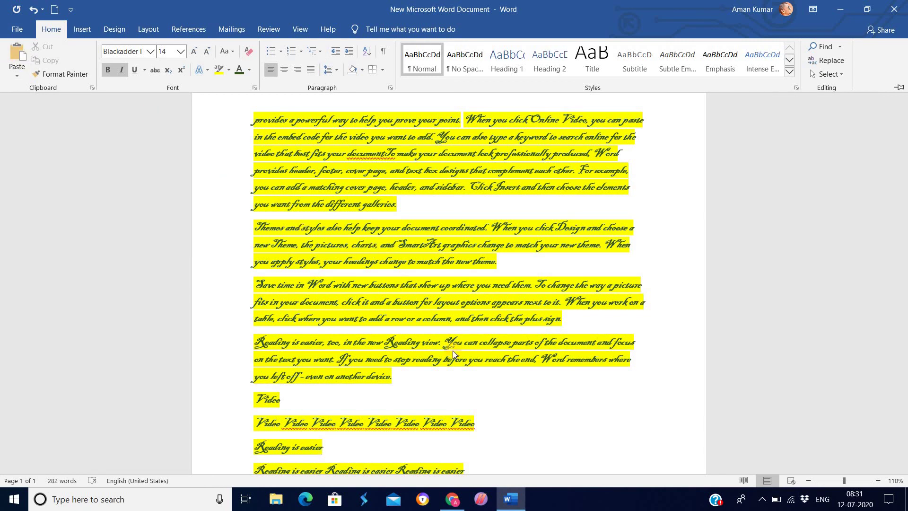
Step: In Chrome, subscribe to LOVE, EDUCATION & RESEARCH and set its notification bell to All
click(452, 506)
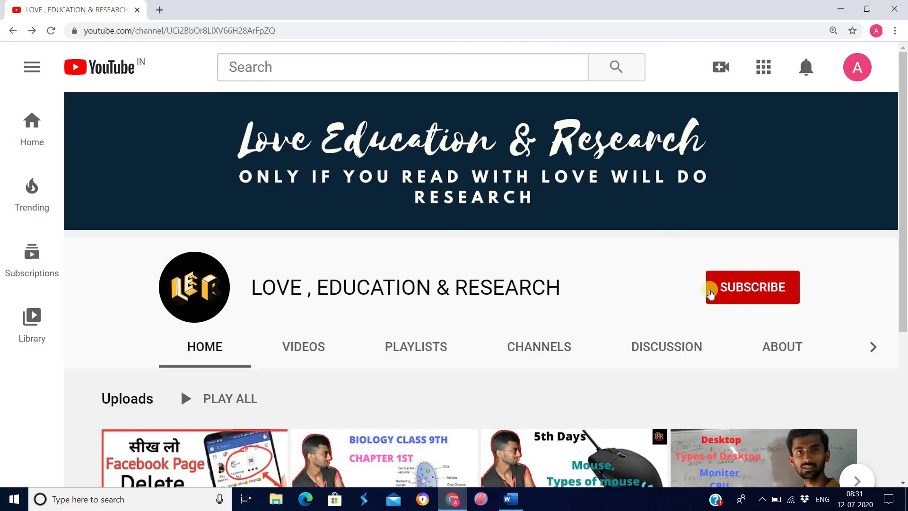
click(740, 288)
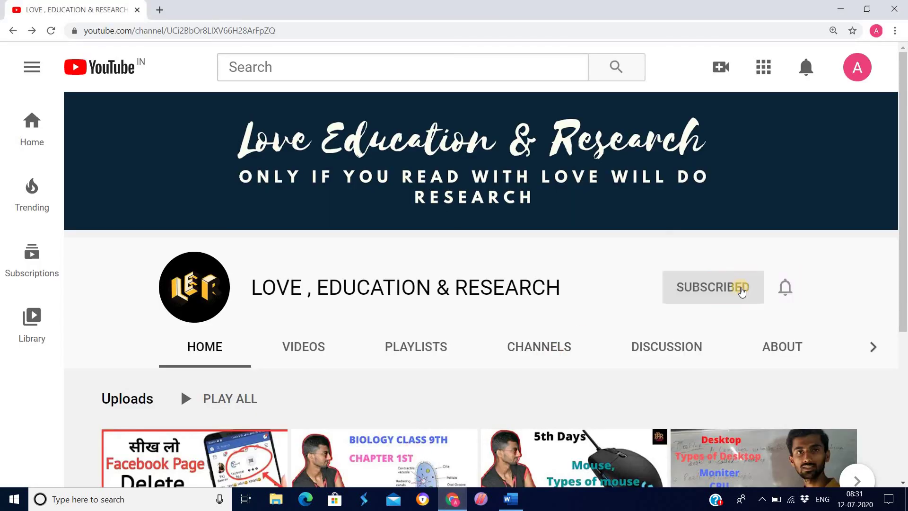
click(785, 287)
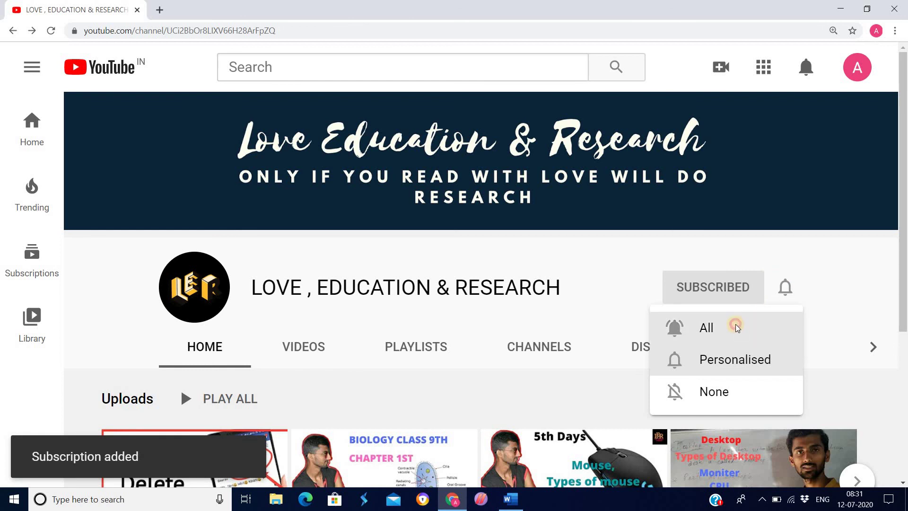
click(735, 326)
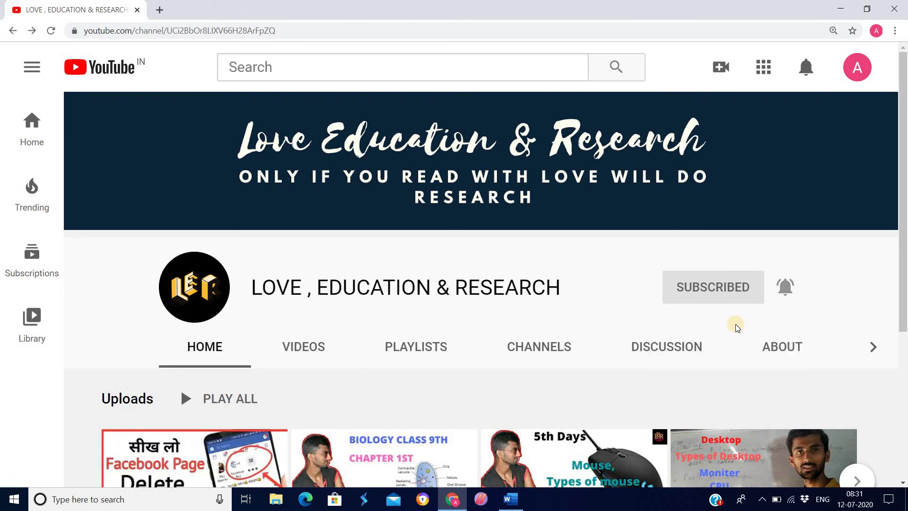